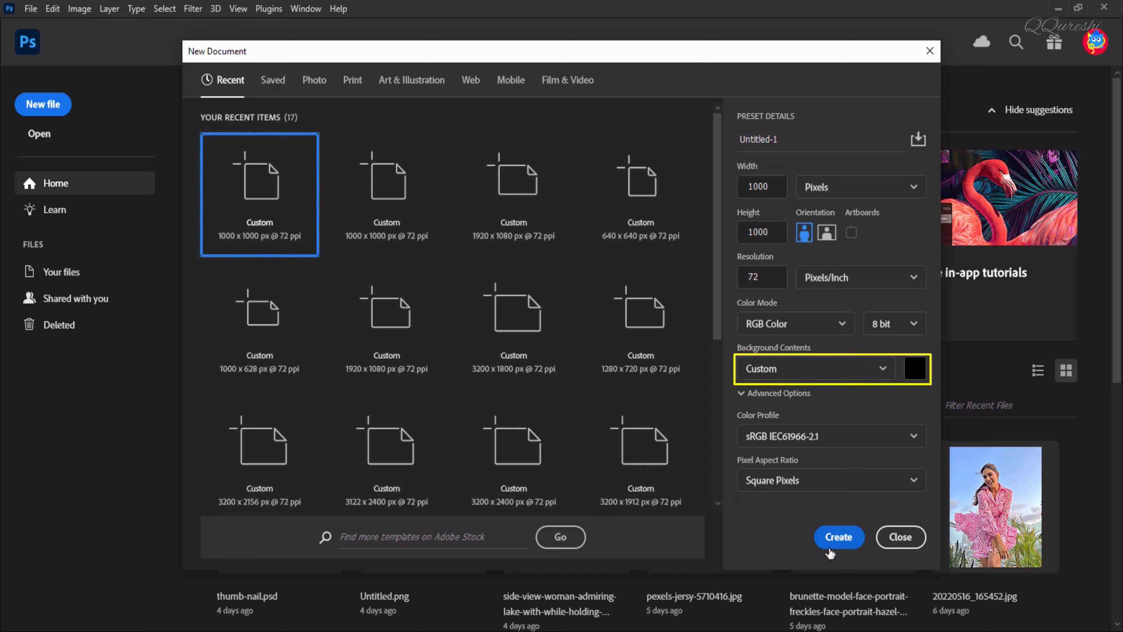
# Create a 1000 x 1000 px, 72 ppi document with a black background and add the text PRIME in Impact
pyautogui.click(840, 538)
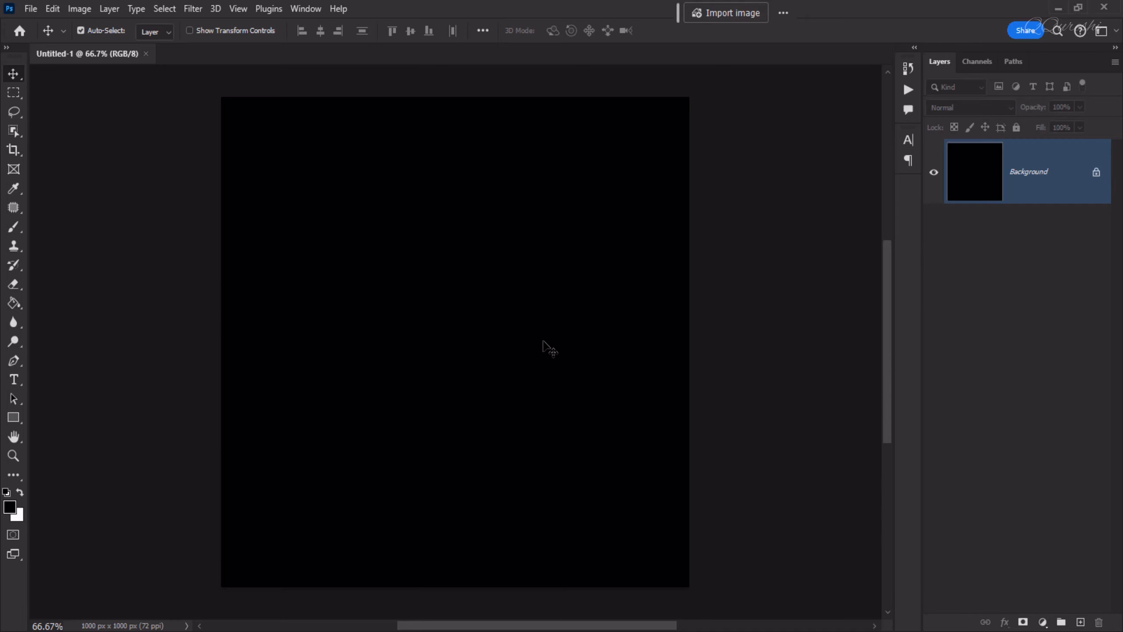
pyautogui.click(14, 385)
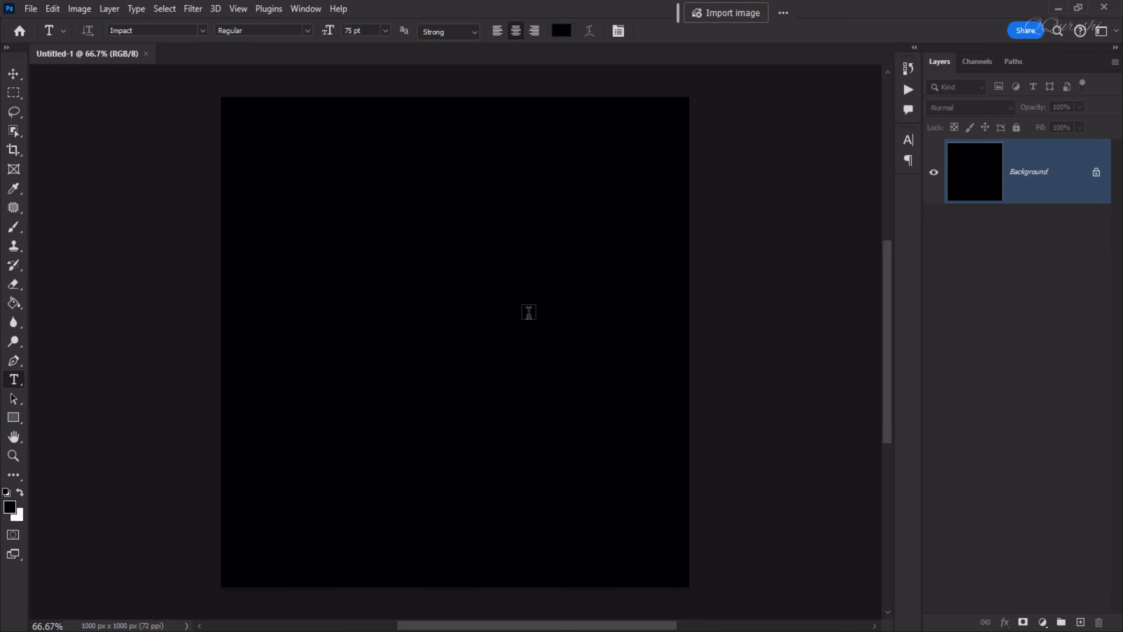
pyautogui.click(528, 312)
pyautogui.write('STREET')
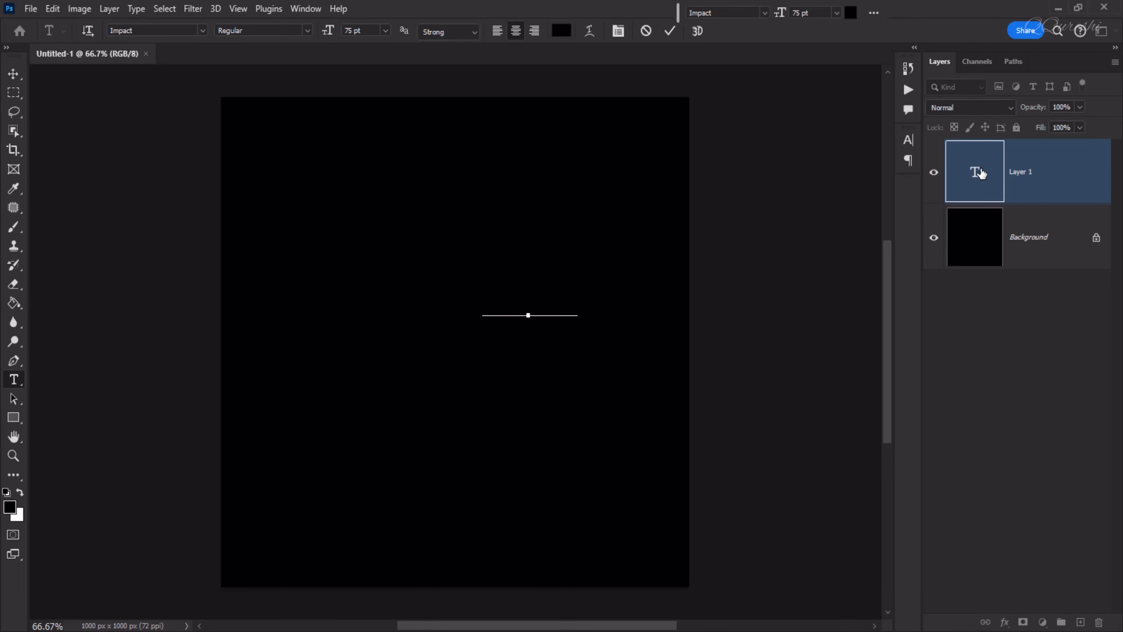
pyautogui.click(979, 172)
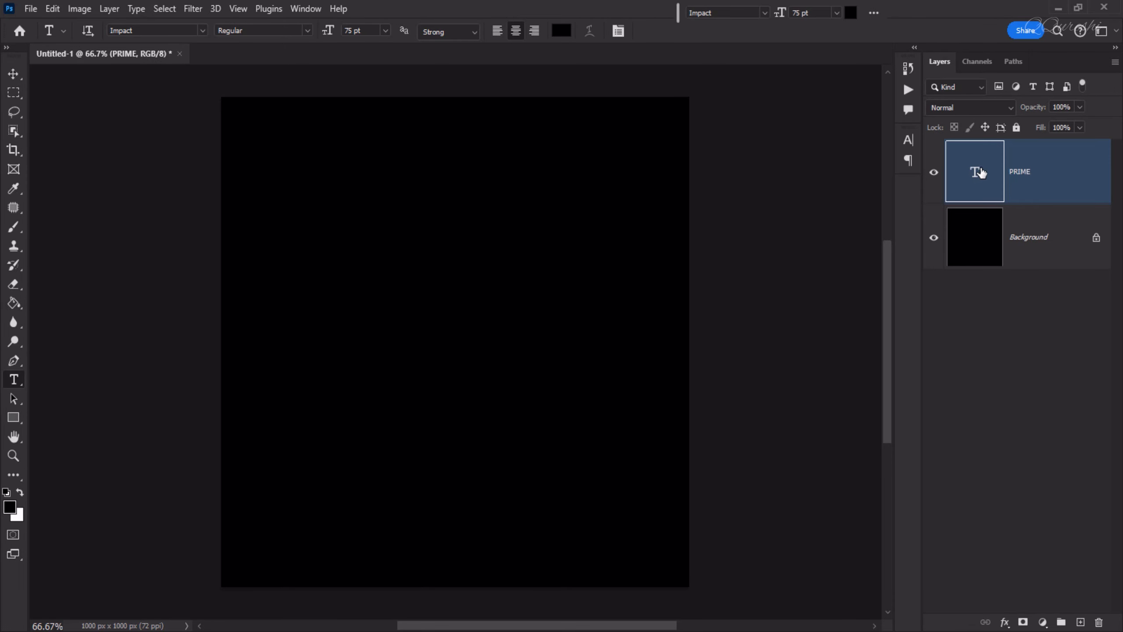
# Change the PRIME text colour to a neutral grey with 50% brightness
pyautogui.click(852, 18)
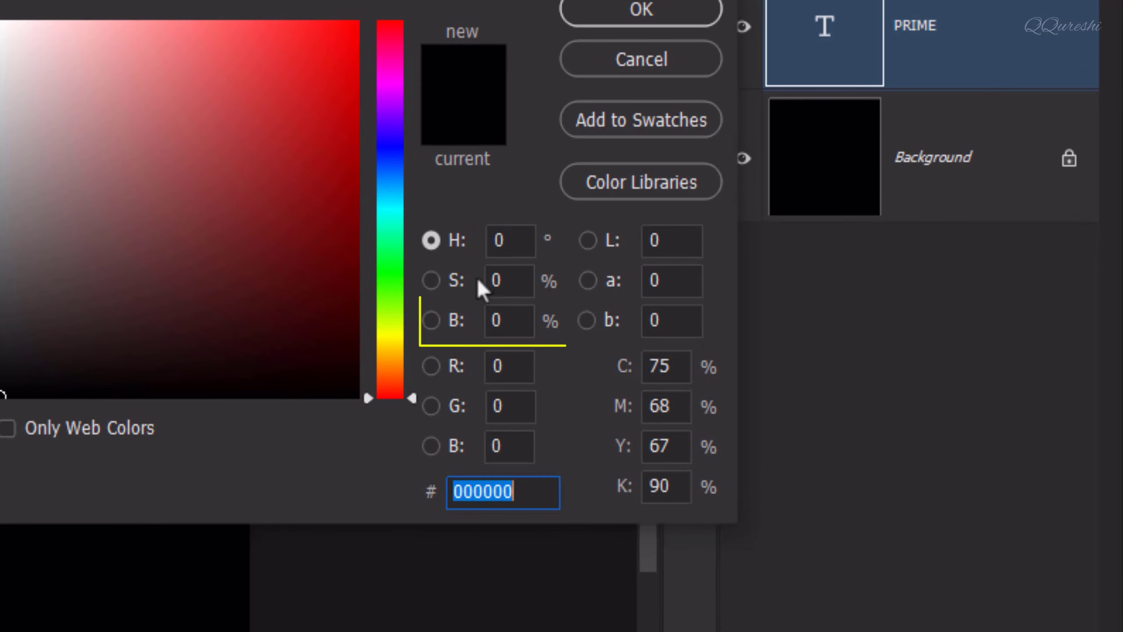
pyautogui.click(498, 321)
pyautogui.write('50')
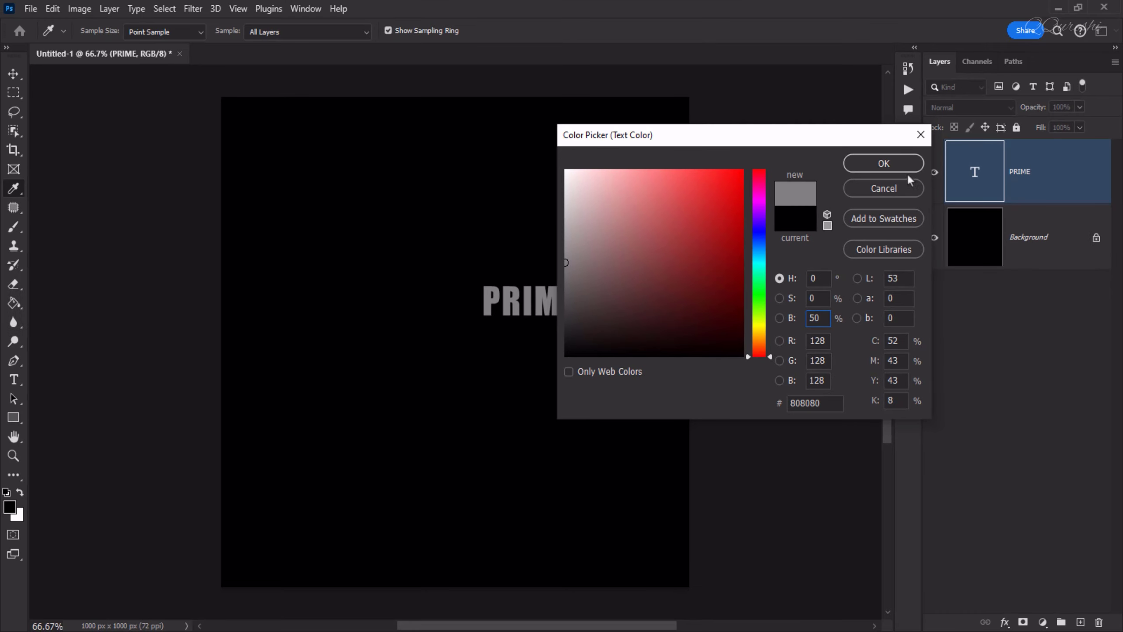
pyautogui.click(641, 10)
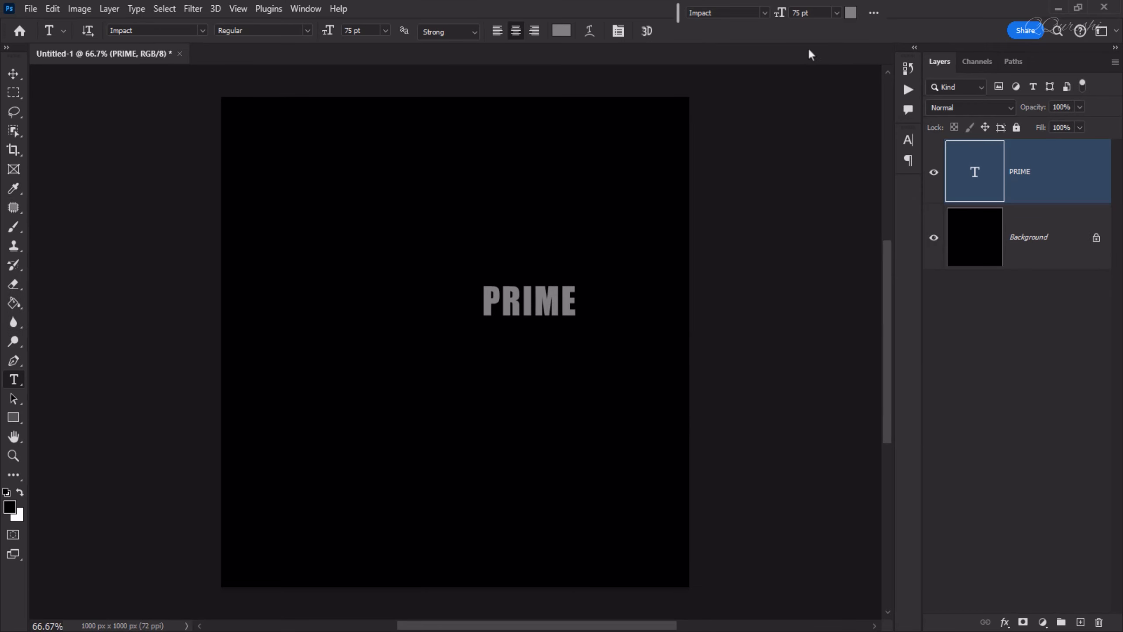
# Set the font size of the PRIME text to 250 pt
pyautogui.doubleClick(805, 15)
pyautogui.write('250')
pyautogui.press('Return')
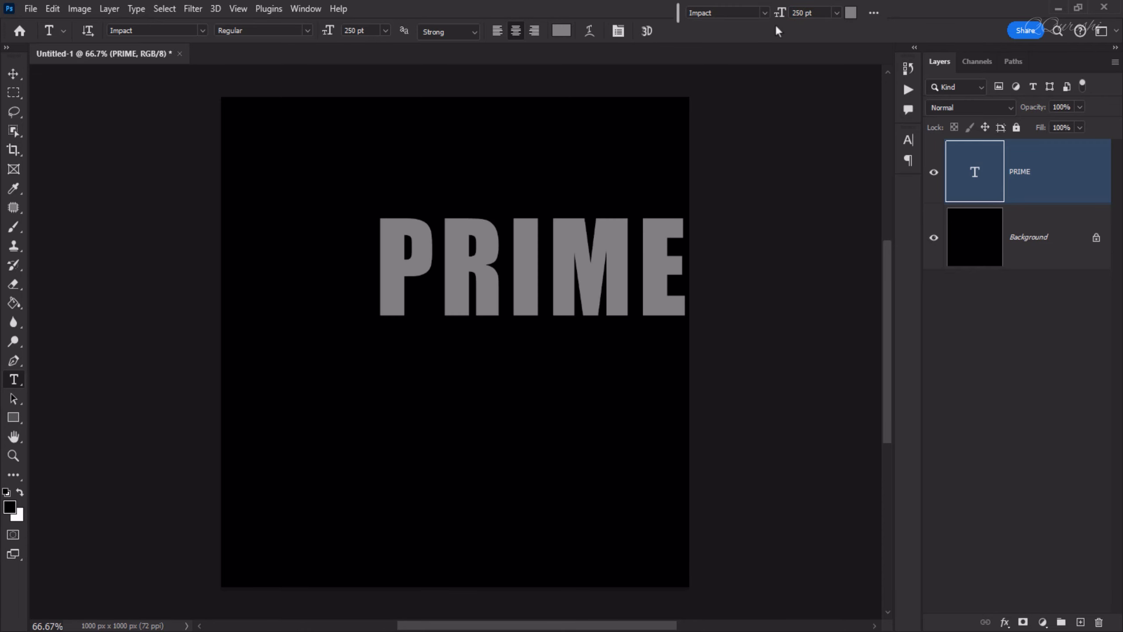
# Centre the PRIME text horizontally and vertically on the canvas by aligning it to a full-canvas selection, and clear the selection
pyautogui.click(1043, 247)
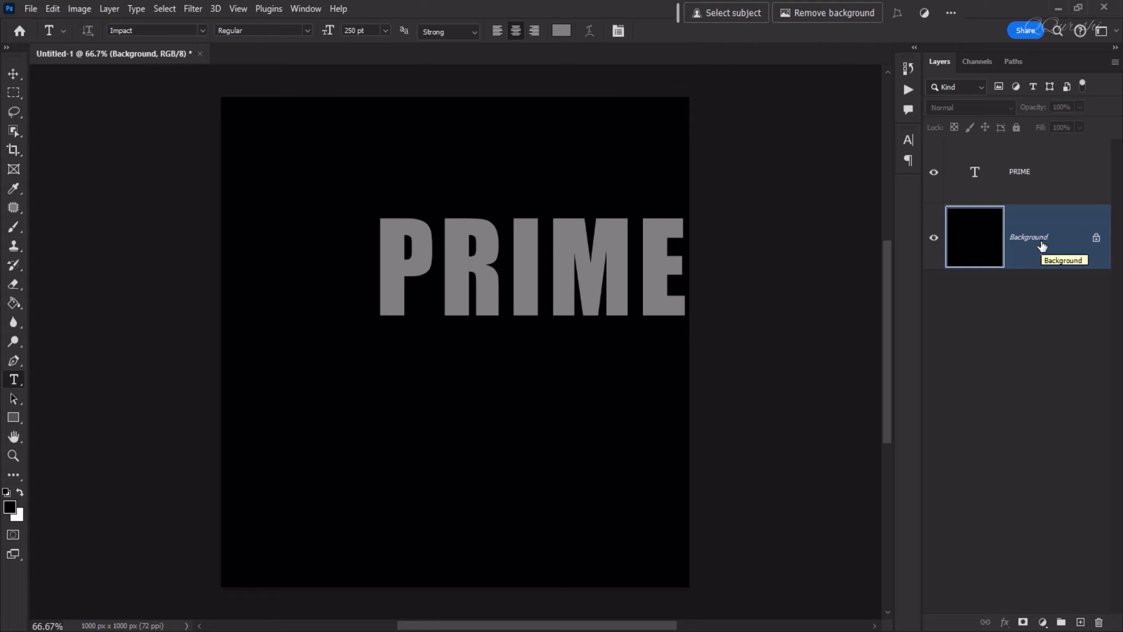
pyautogui.hotkey('ctrl', 'a')
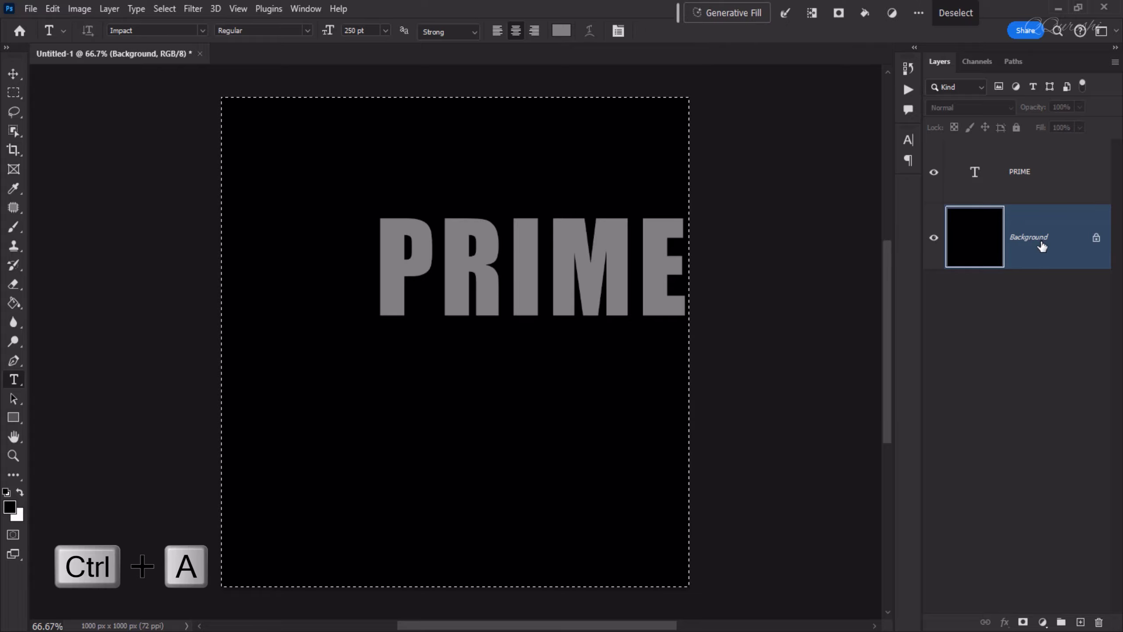
pyautogui.click(1033, 176)
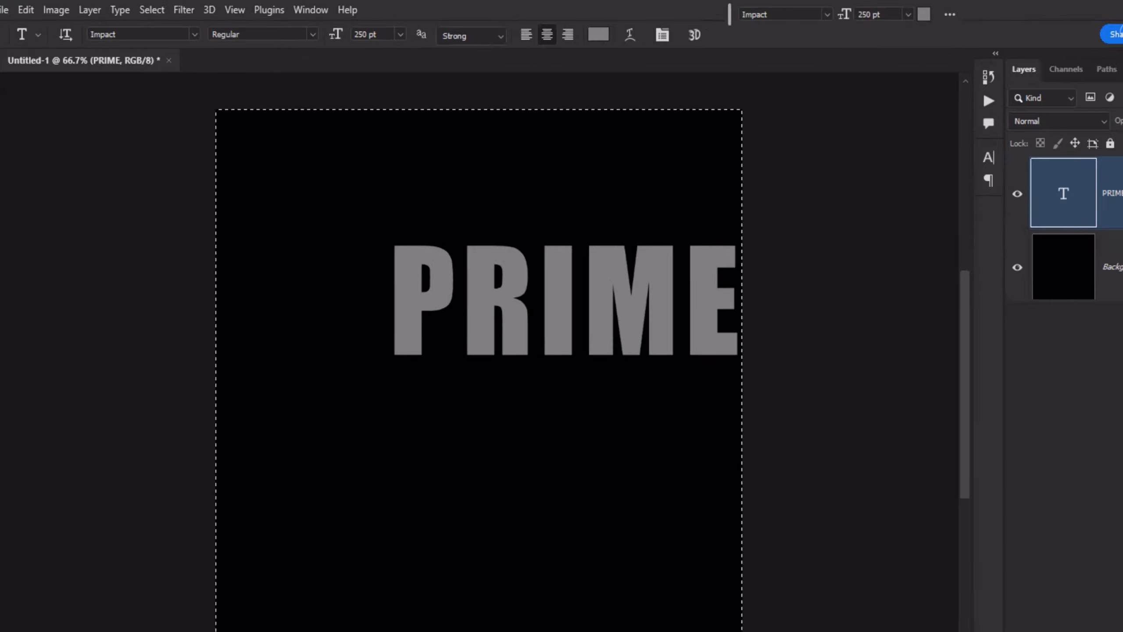
pyautogui.press('v')
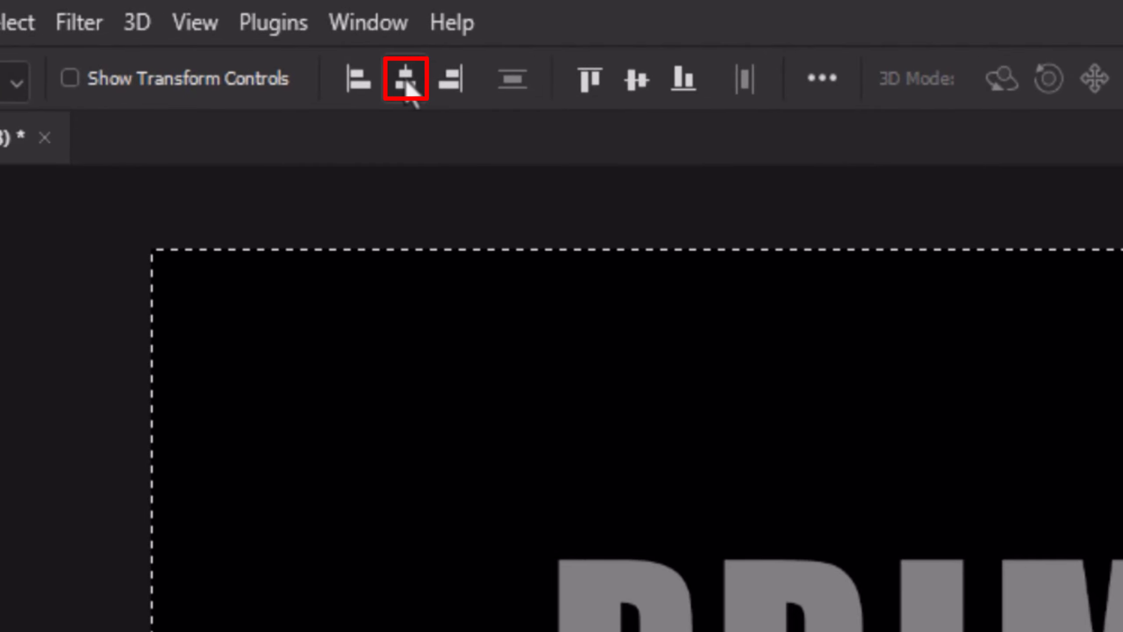
pyautogui.click(409, 85)
pyautogui.click(638, 83)
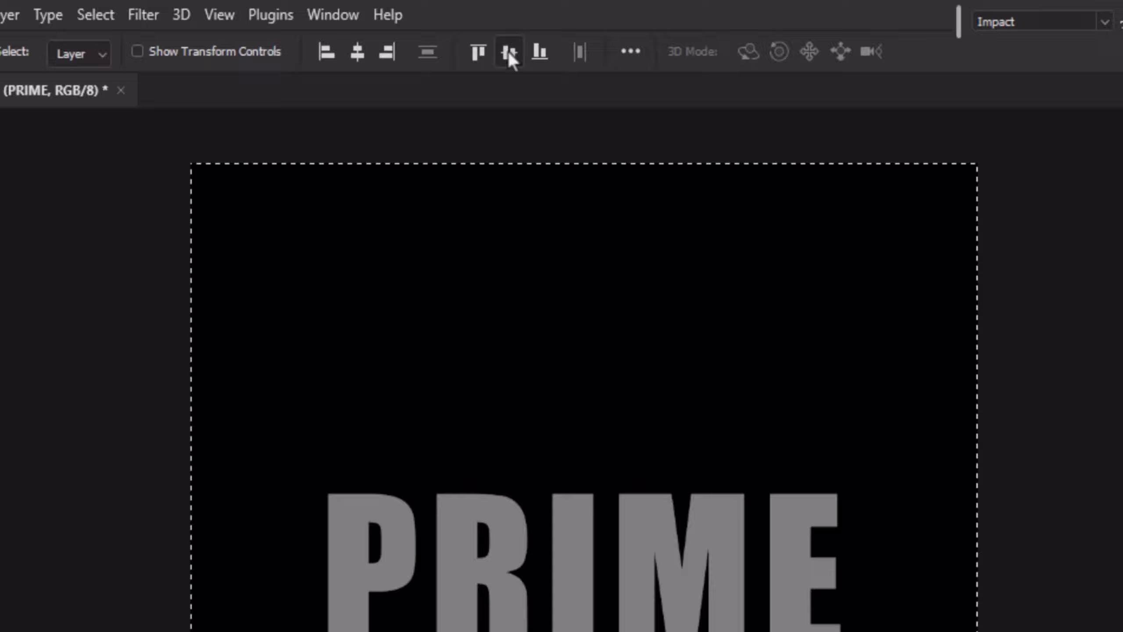
pyautogui.hotkey('ctrl', 'd')
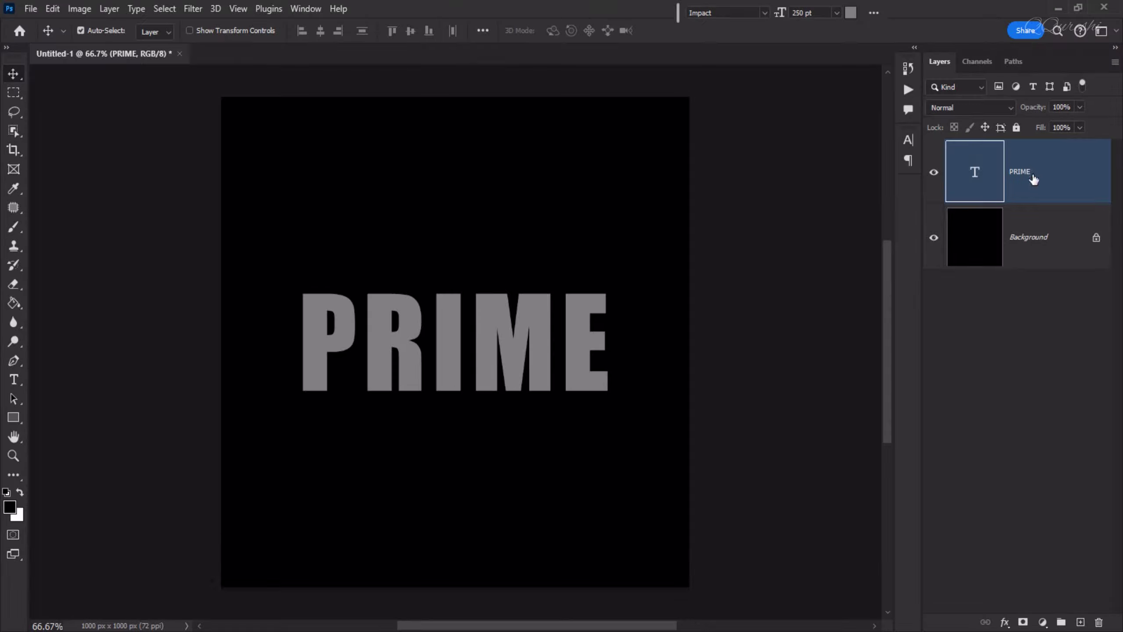
# Duplicate the PRIME text layer and hide the copy
pyautogui.hotkey('ctrl', 'j')
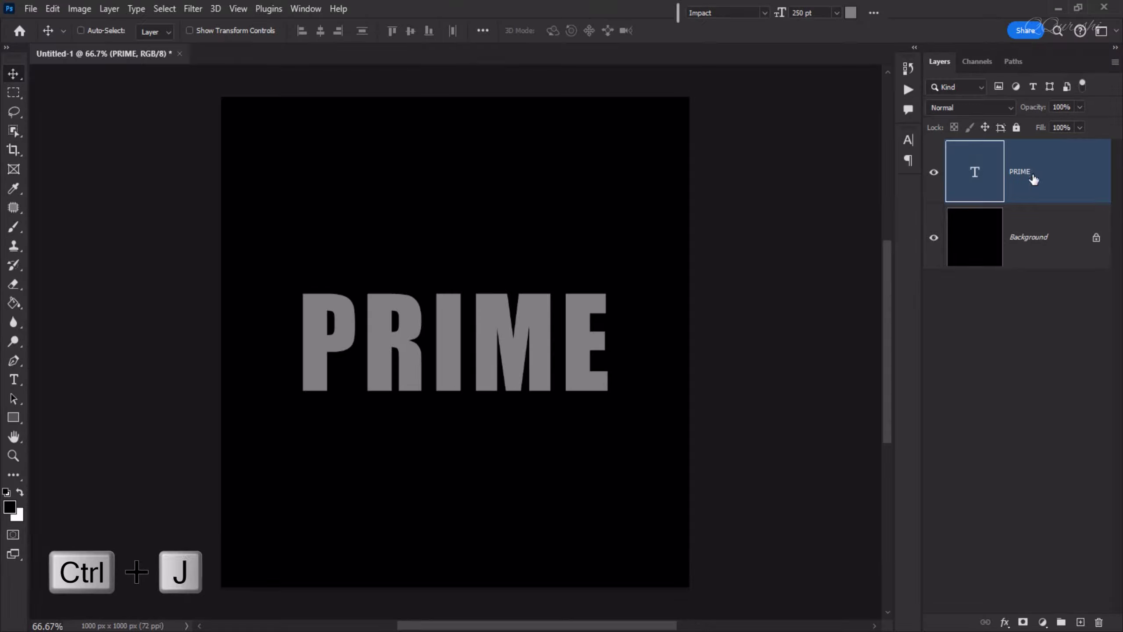
pyautogui.click(935, 174)
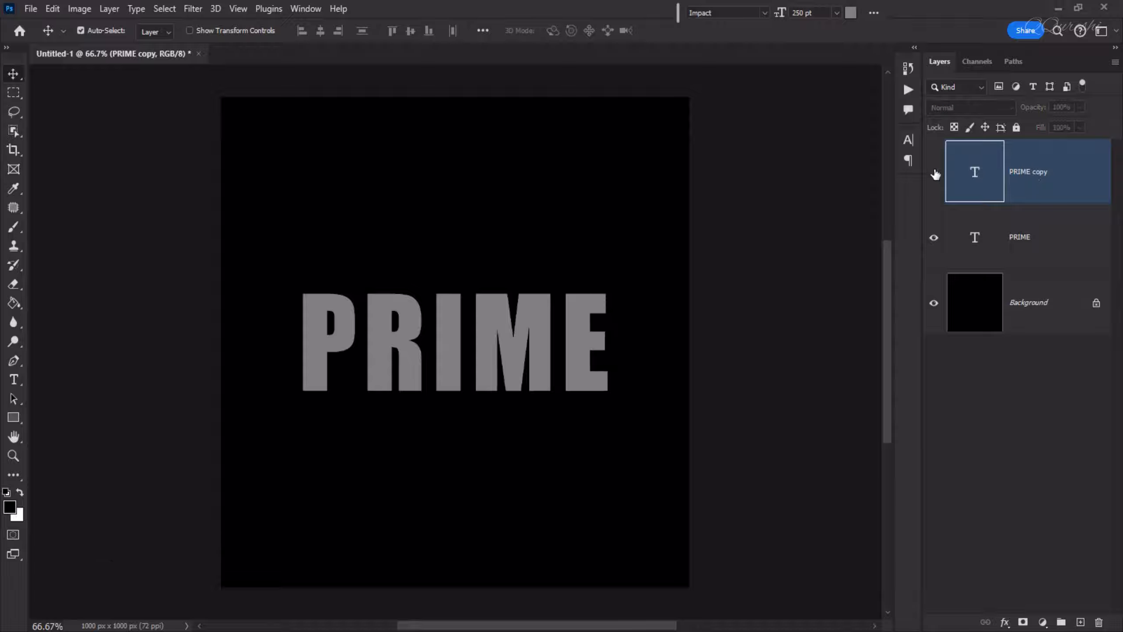
# Merge the original PRIME text layer with the Background layer
pyautogui.click(1025, 243)
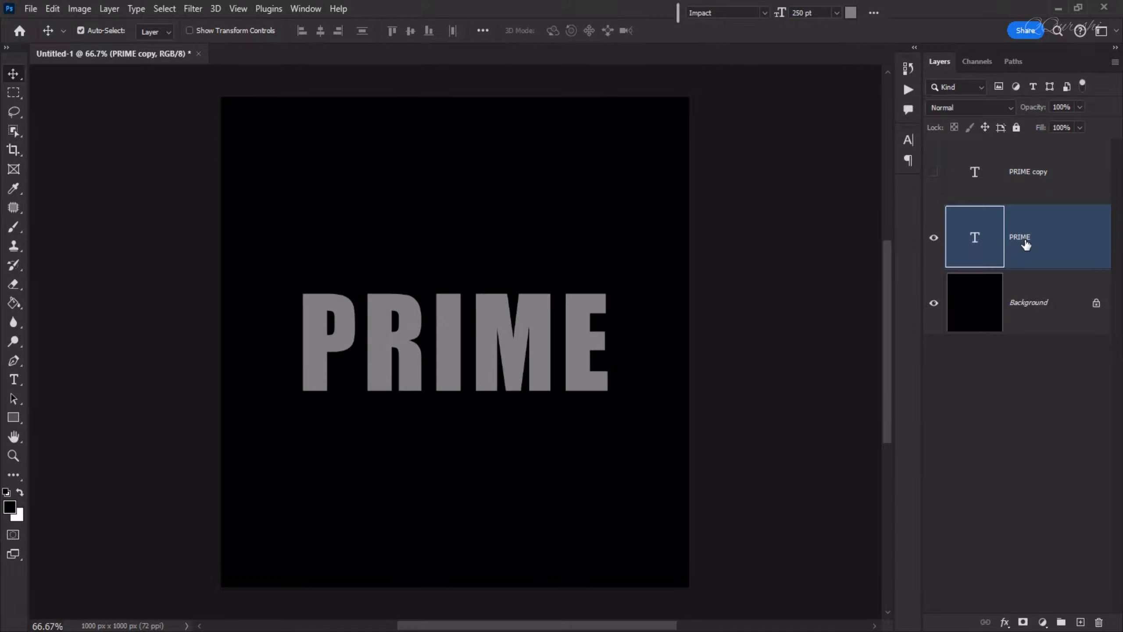
pyautogui.keyDown('ctrl'); pyautogui.click(1037, 308); pyautogui.keyUp('ctrl')
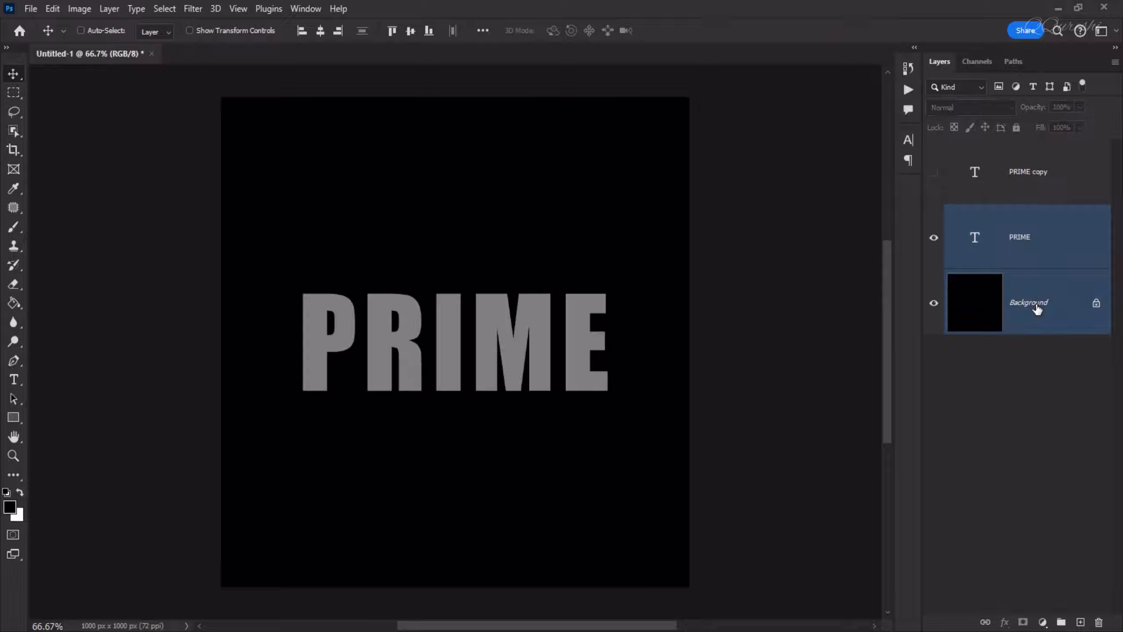
pyautogui.hotkey('ctrl', 'e')
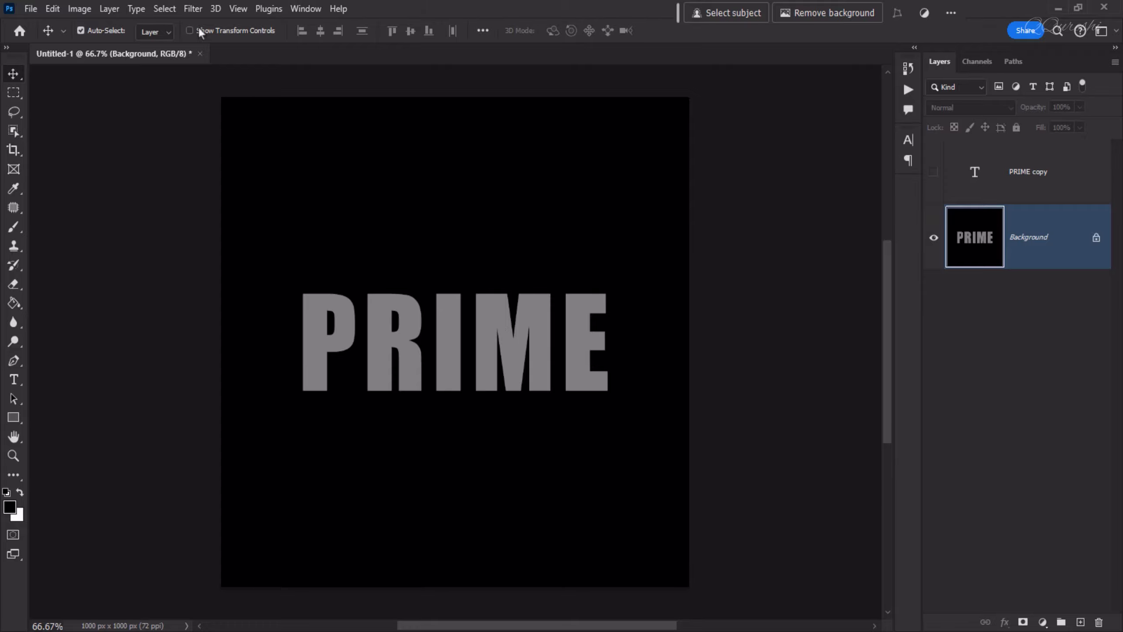
# Apply the Polar Coordinates distortion filter to the merged Background with the Polar to Rectangular option
pyautogui.click(192, 9)
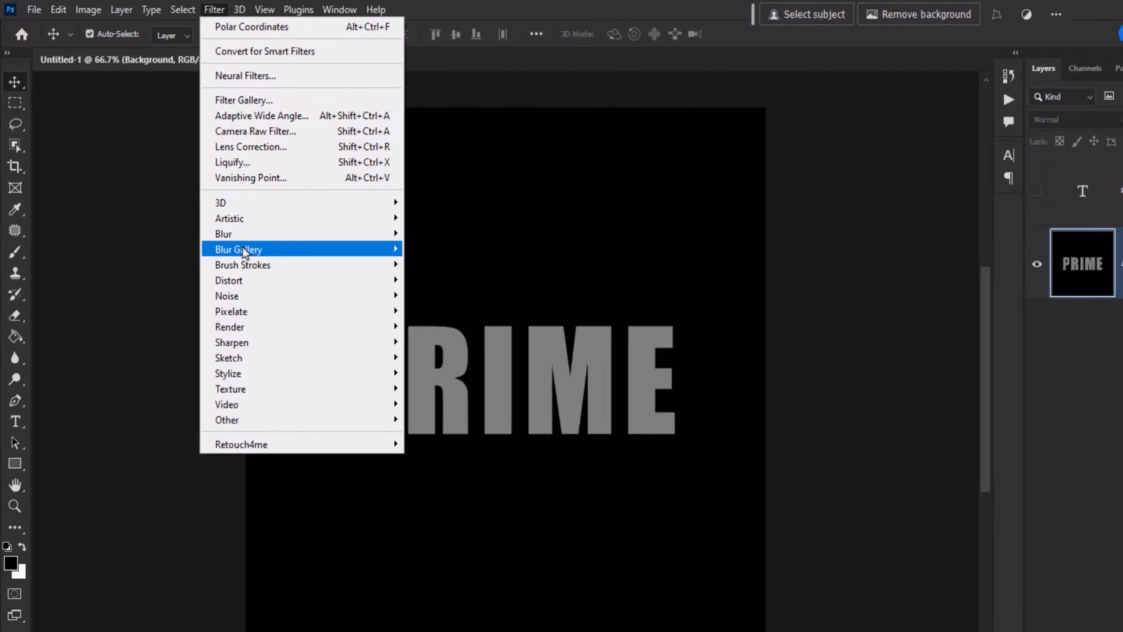
pyautogui.moveTo(221, 252)
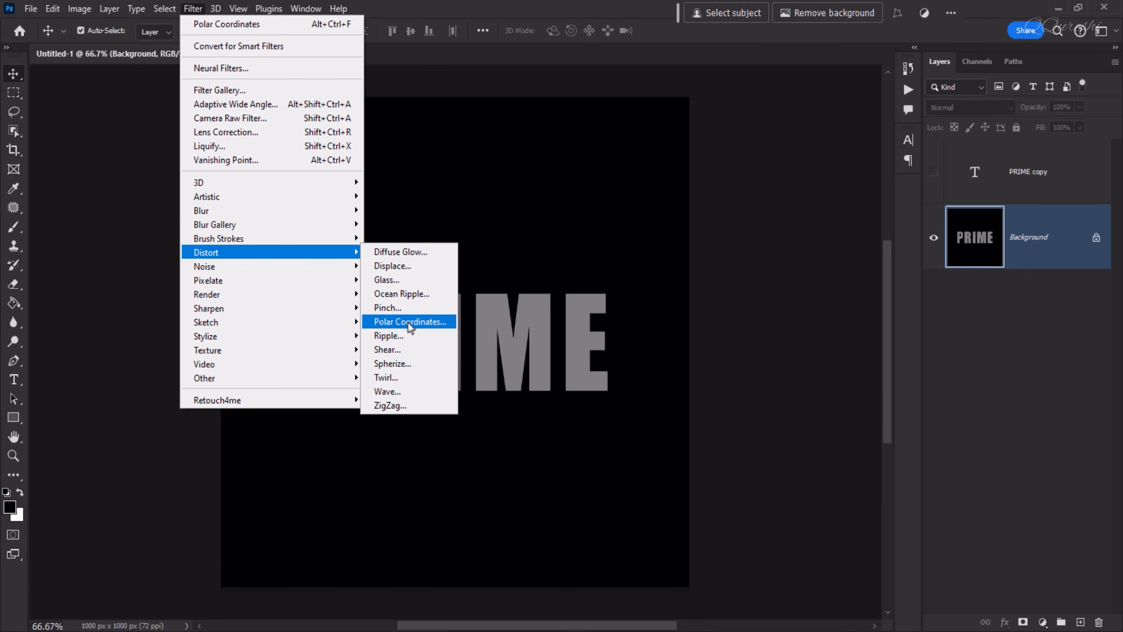
pyautogui.click(408, 321)
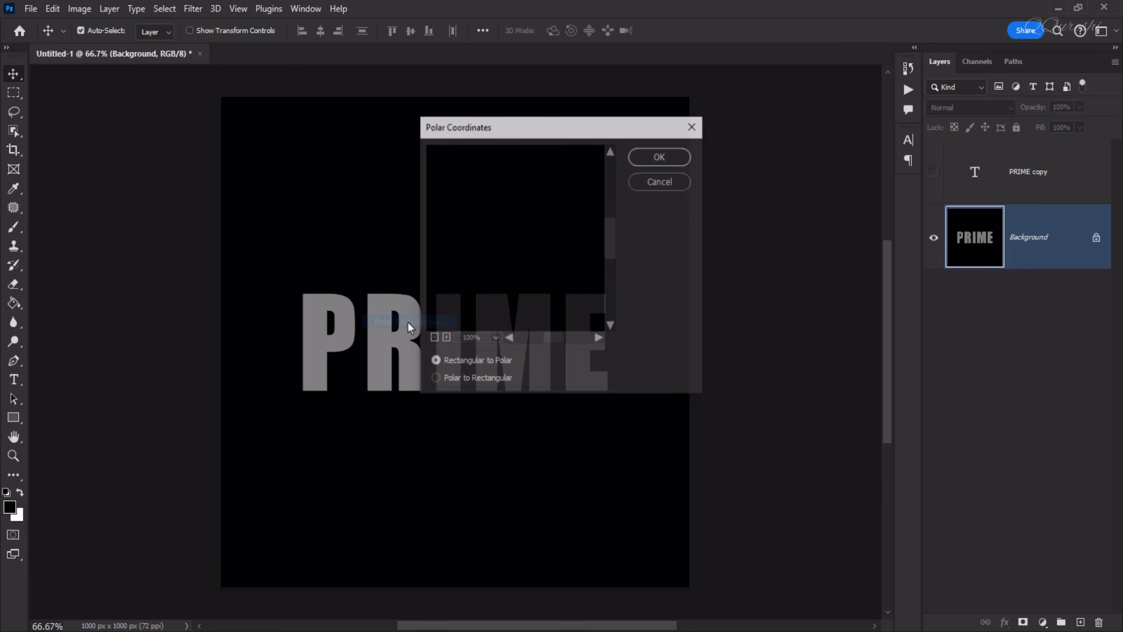
pyautogui.click(435, 379)
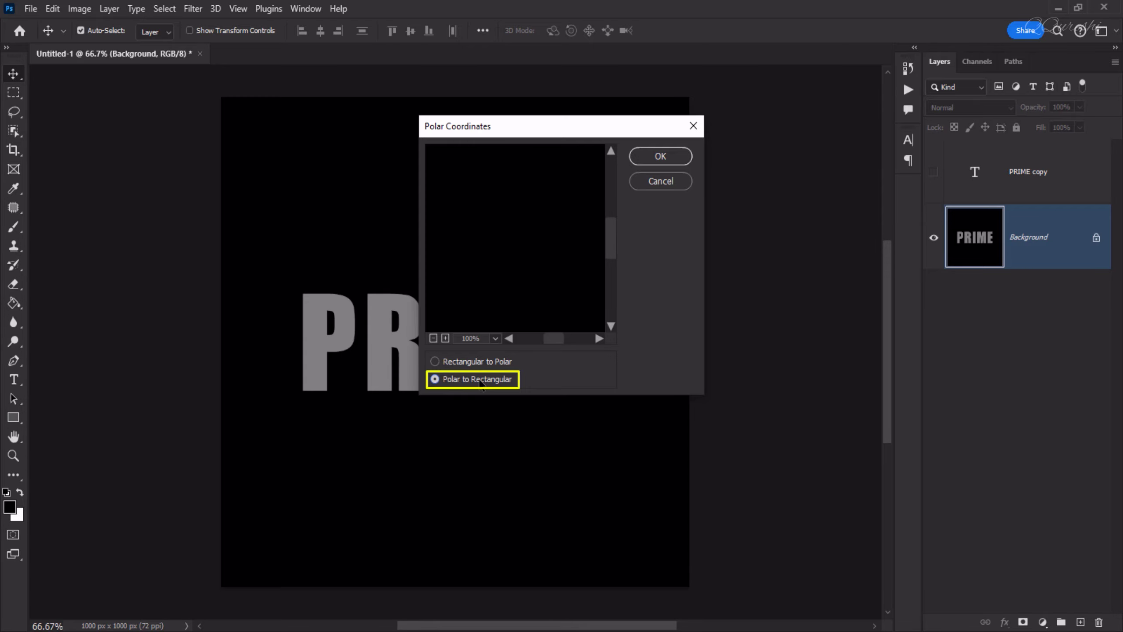
pyautogui.click(680, 162)
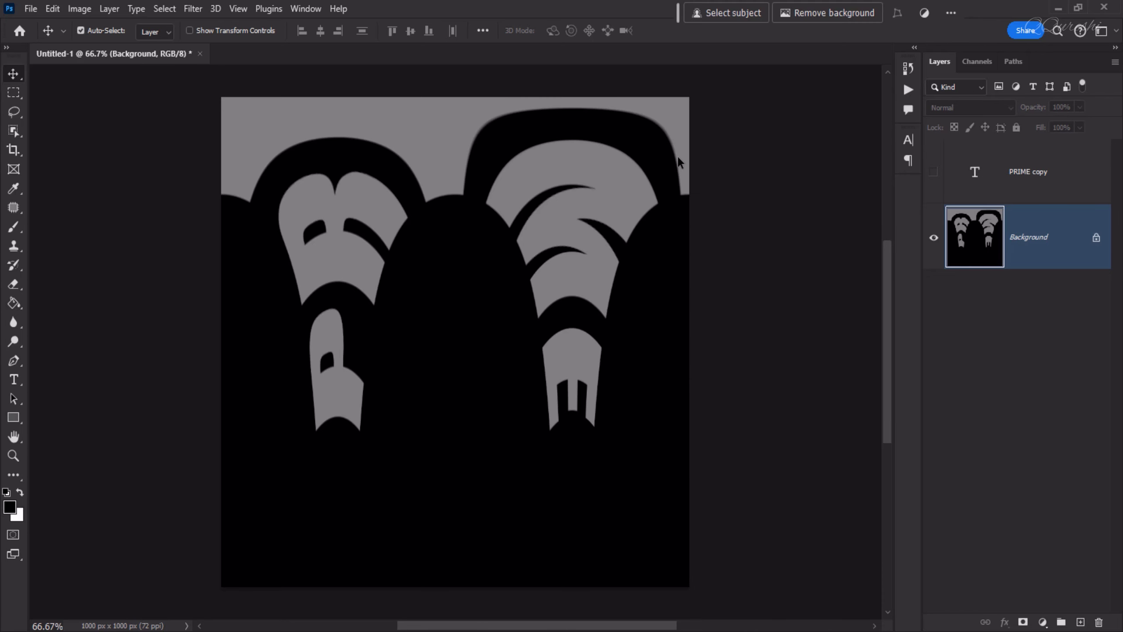
# Rotate the whole image 90° clockwise
pyautogui.click(76, 10)
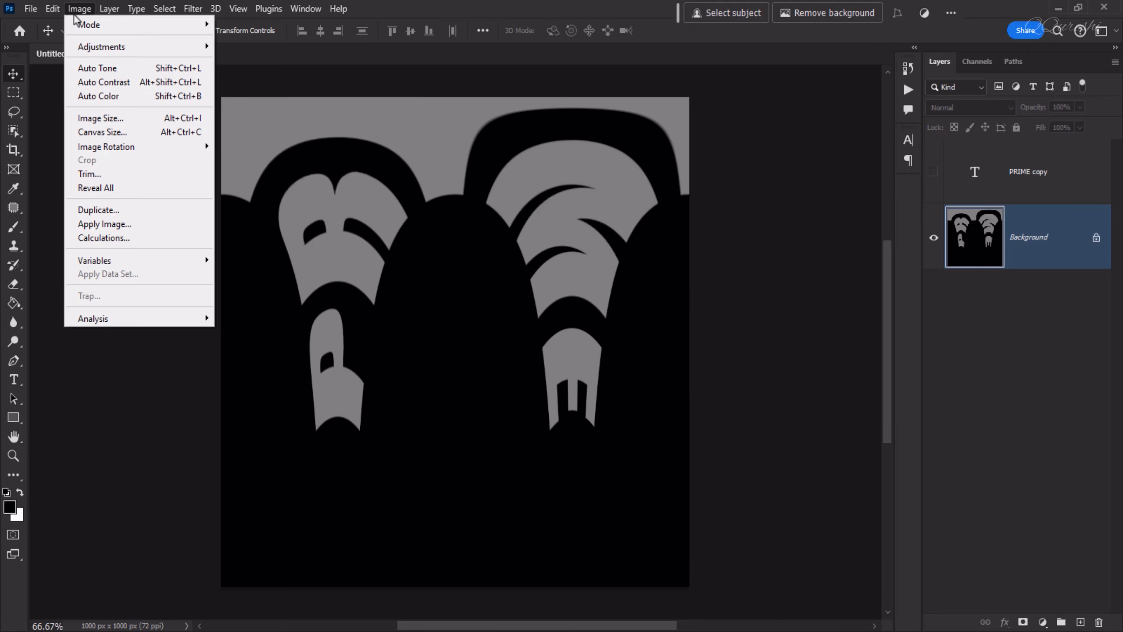
pyautogui.moveTo(93, 149)
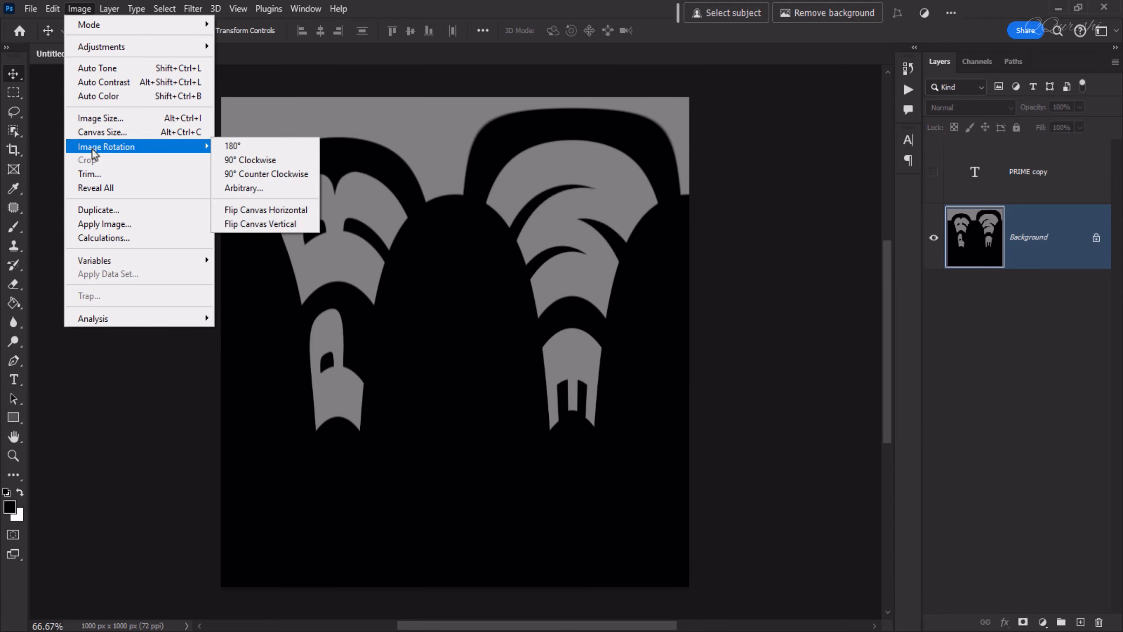
pyautogui.click(256, 161)
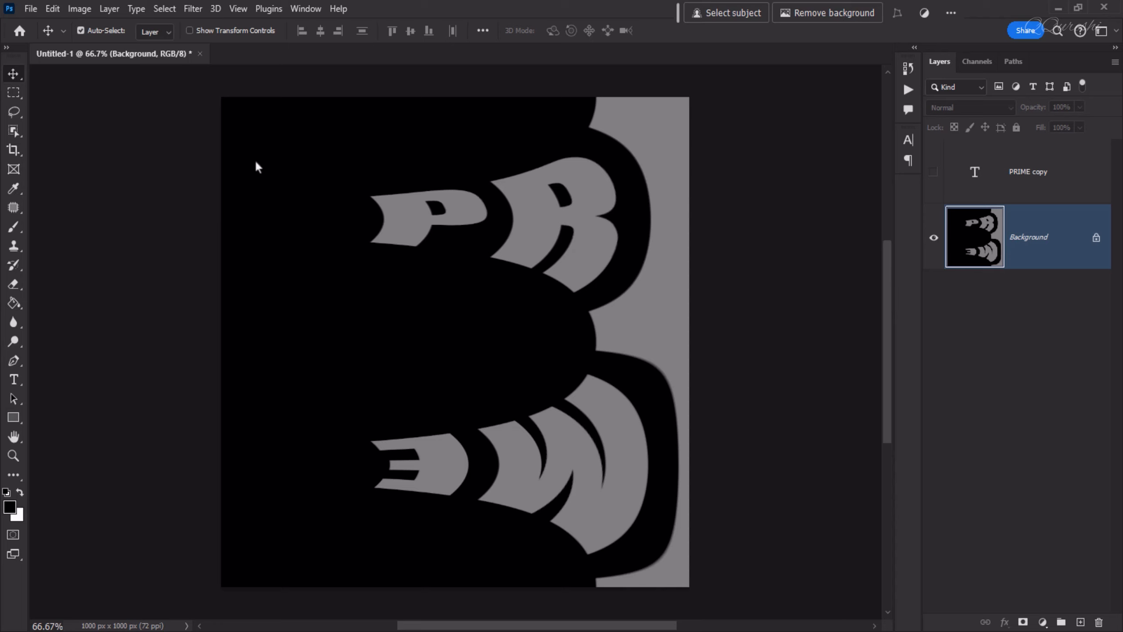
# Apply the Wind stylize filter to the Background with the Wind method and direction From the Left
pyautogui.click(191, 9)
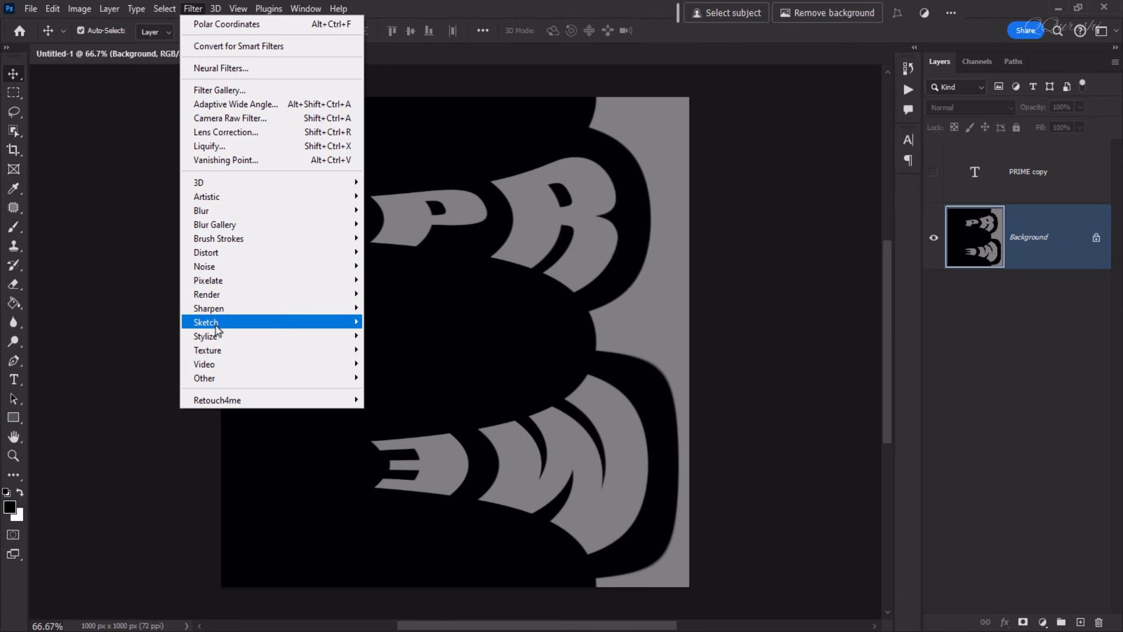
pyautogui.moveTo(217, 336)
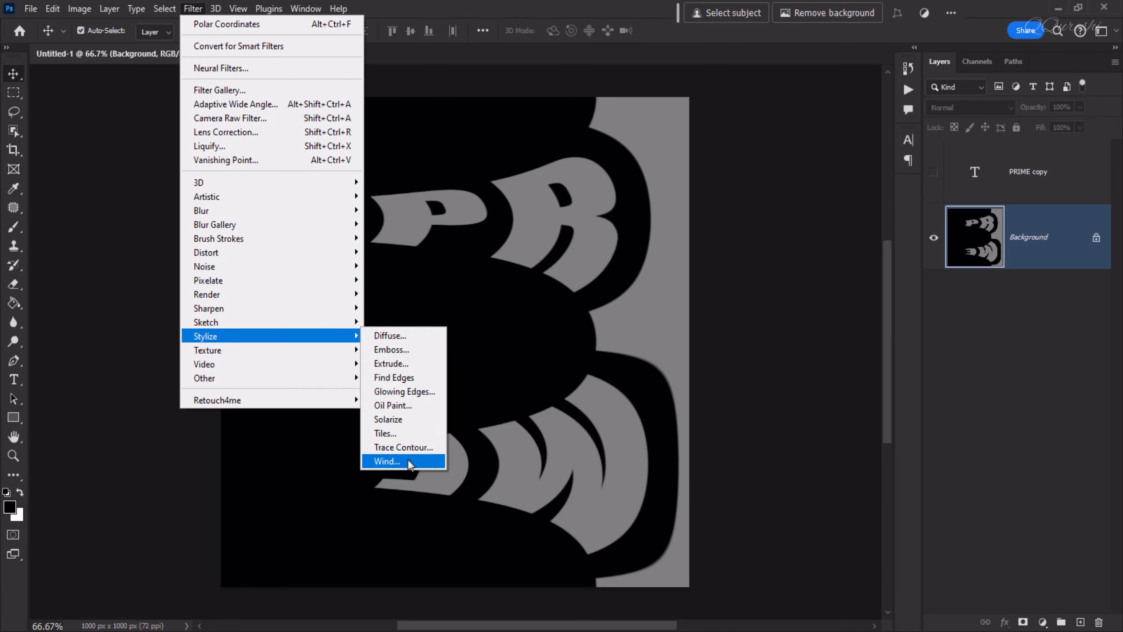
pyautogui.click(387, 461)
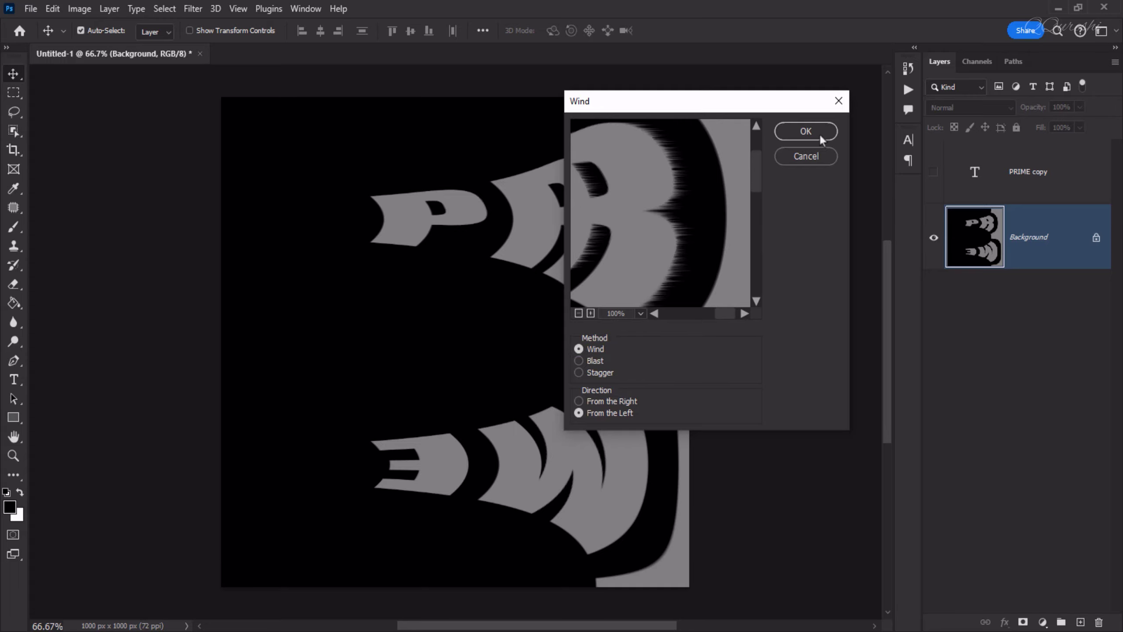
pyautogui.click(806, 131)
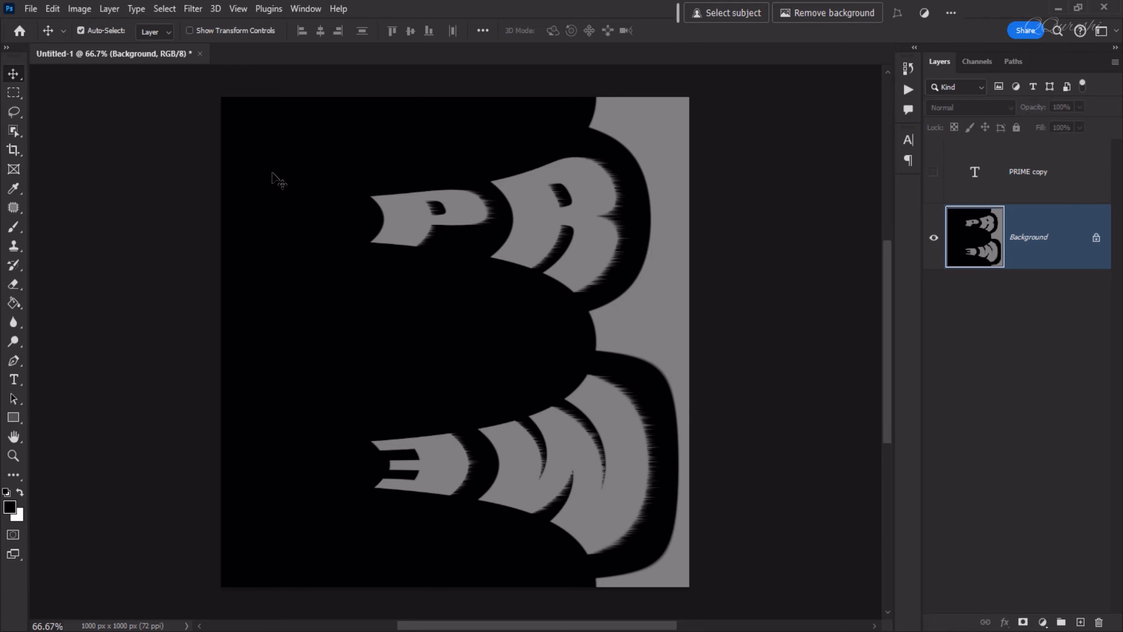
# Reapply the Wind filter to the Background six more times to lengthen and smooth the streaks
pyautogui.hotkey('ctrl', 'alt', 'f')
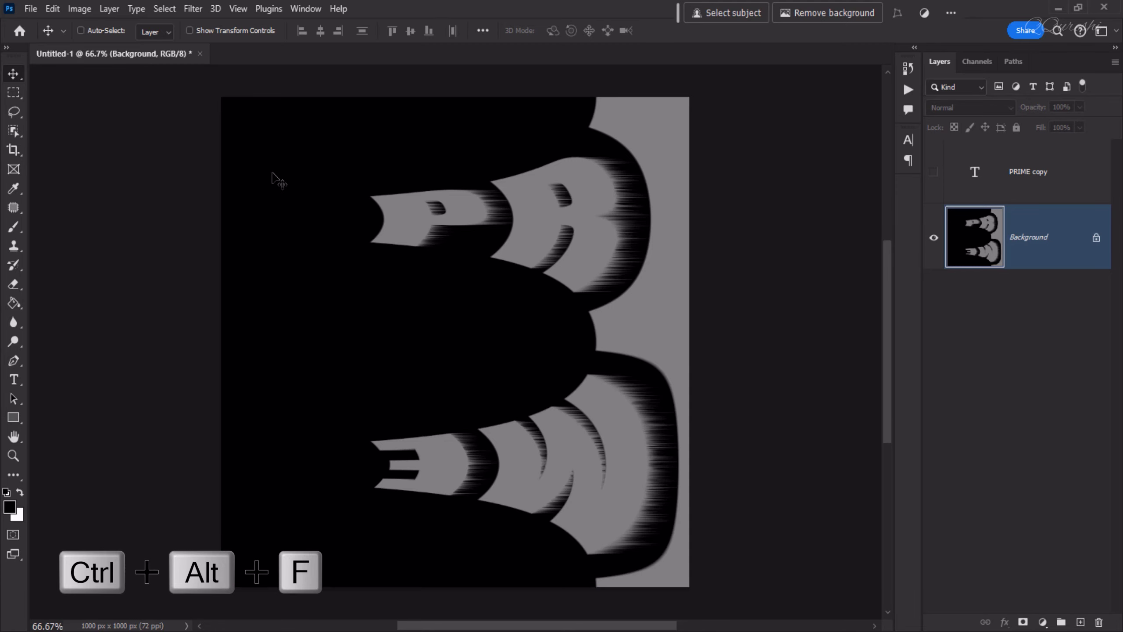
pyautogui.hotkey('ctrl', 'alt', 'f')
pyautogui.hotkey('ctrl', 'alt', 'f')
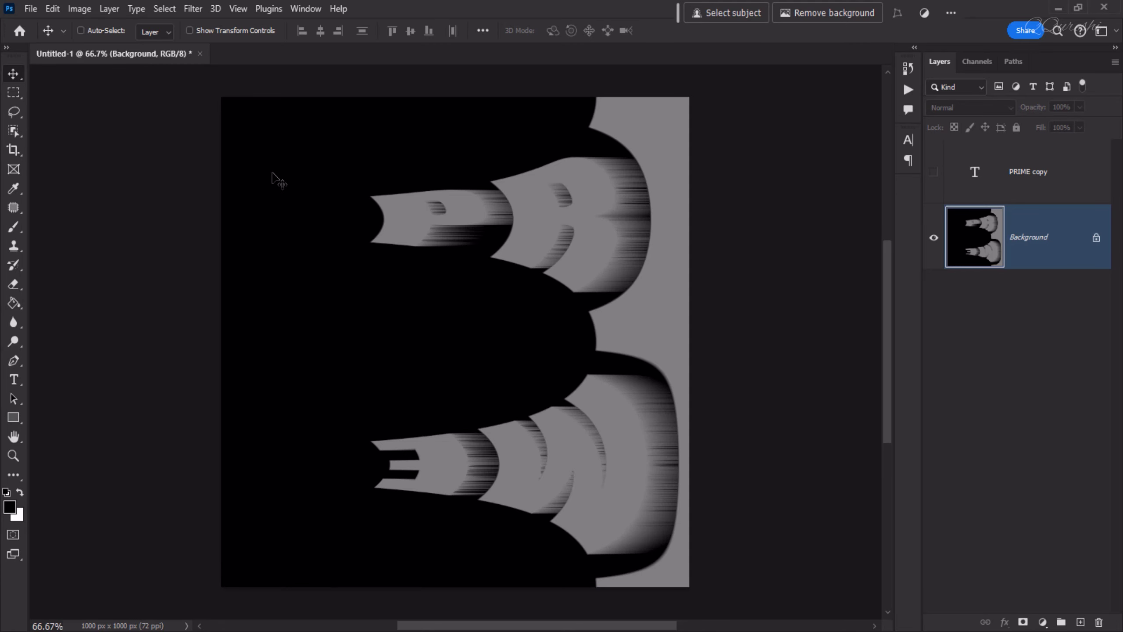
pyautogui.hotkey('ctrl', 'alt', 'f')
pyautogui.hotkey('ctrl', 'alt', 'f')
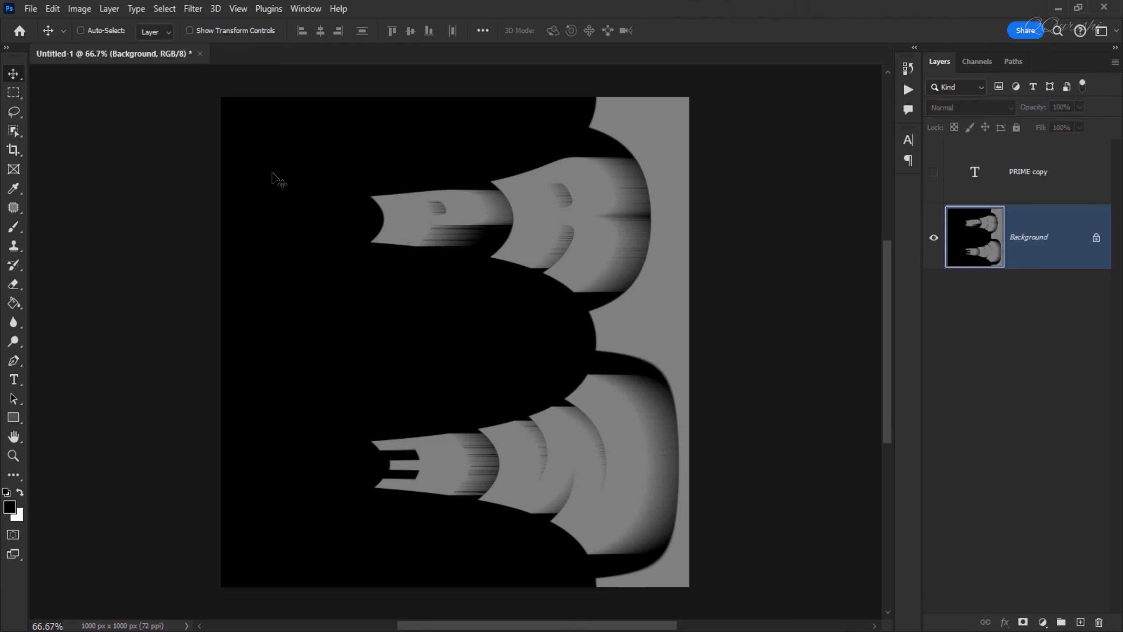
pyautogui.hotkey('ctrl', 'alt', 'f')
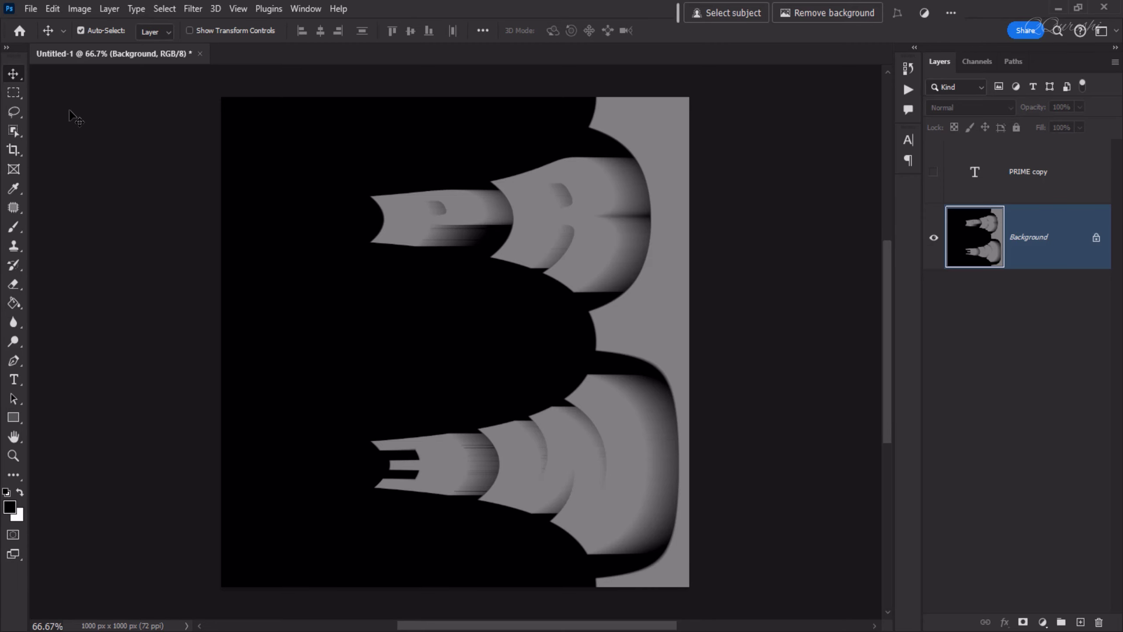
# Rotate the whole image 90° counter clockwise
pyautogui.click(75, 9)
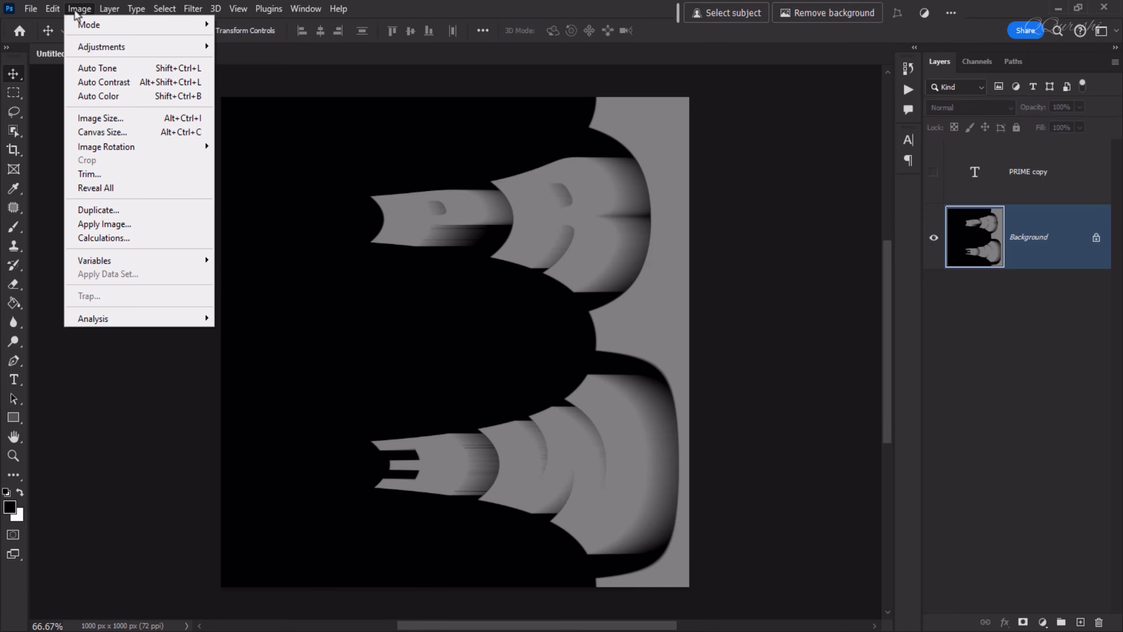
pyautogui.moveTo(97, 150)
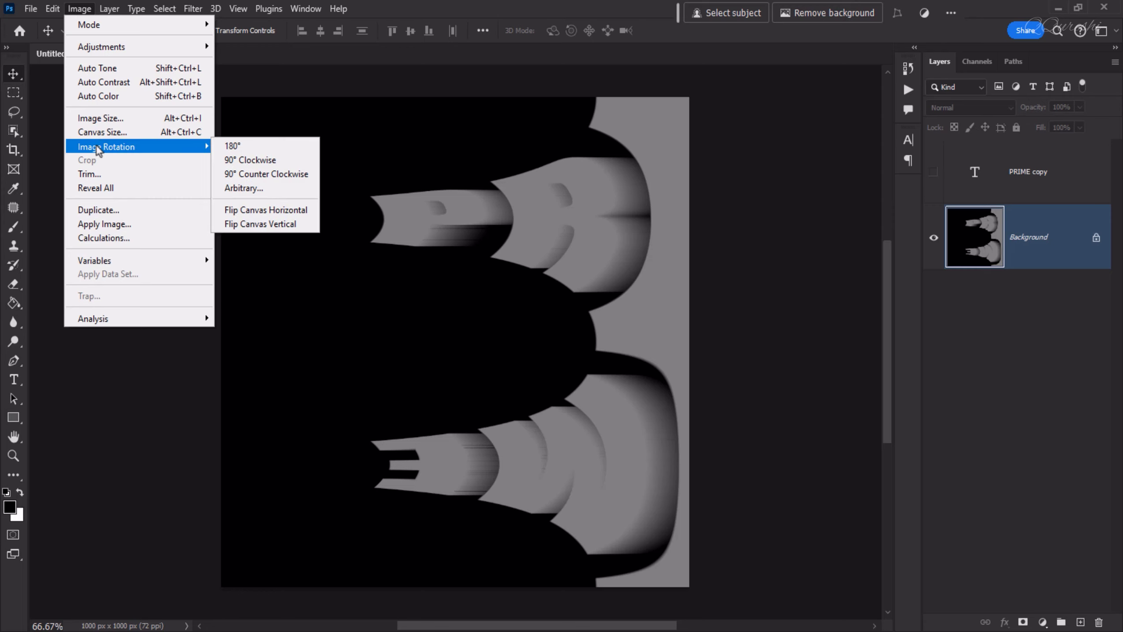
pyautogui.click(244, 173)
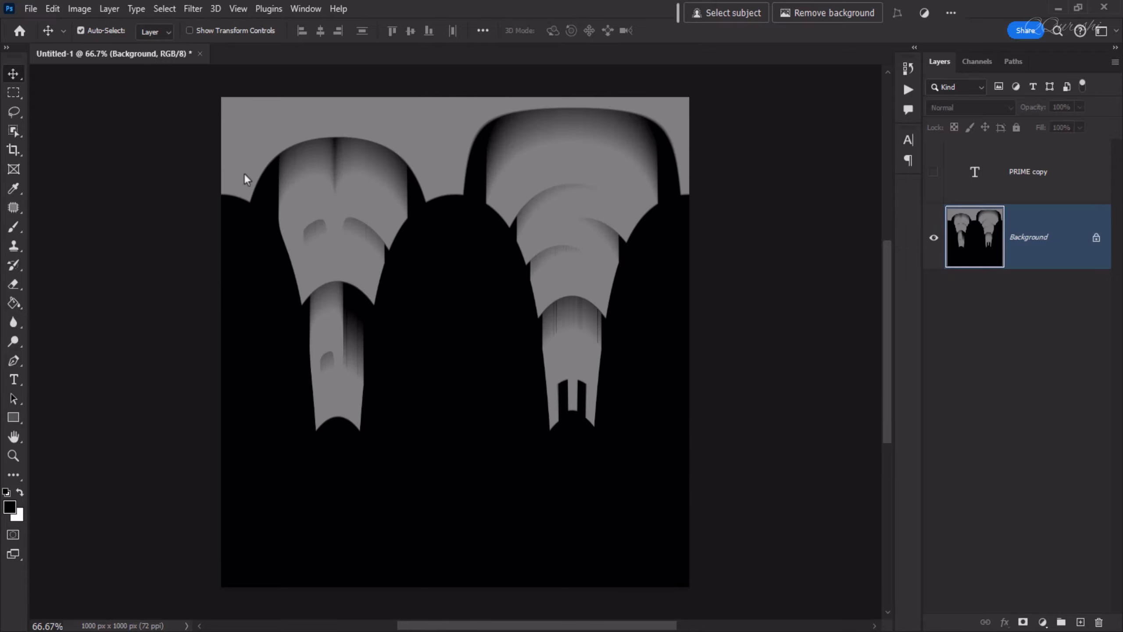
# Apply the Polar Coordinates distortion filter to the Background with the Rectangular to Polar option
pyautogui.click(193, 8)
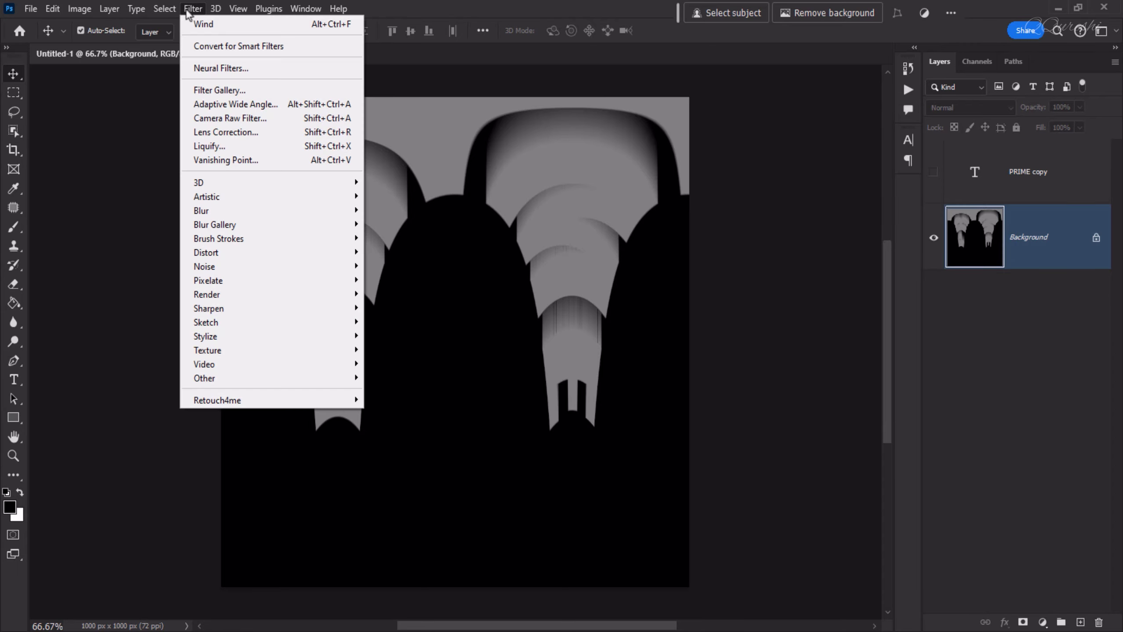
pyautogui.moveTo(201, 256)
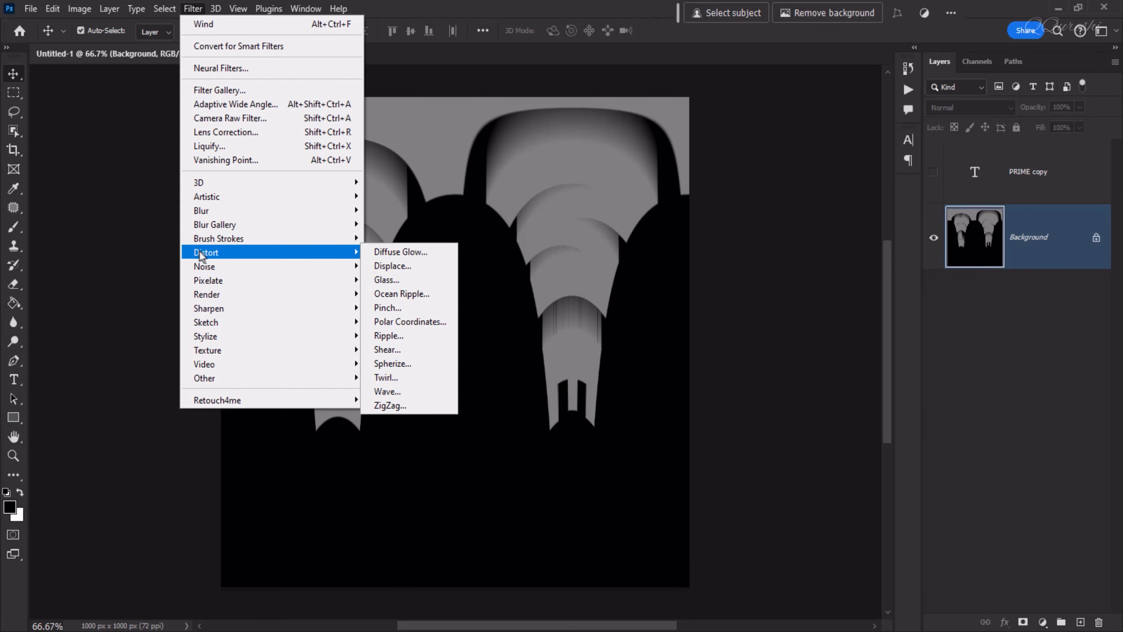
pyautogui.click(423, 323)
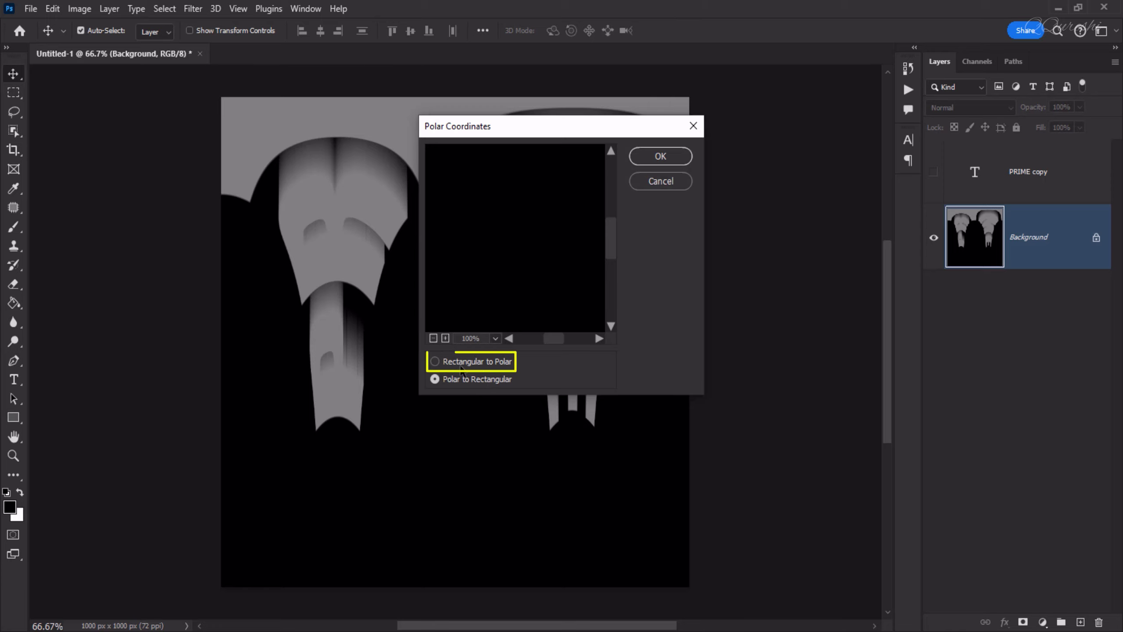
pyautogui.click(435, 361)
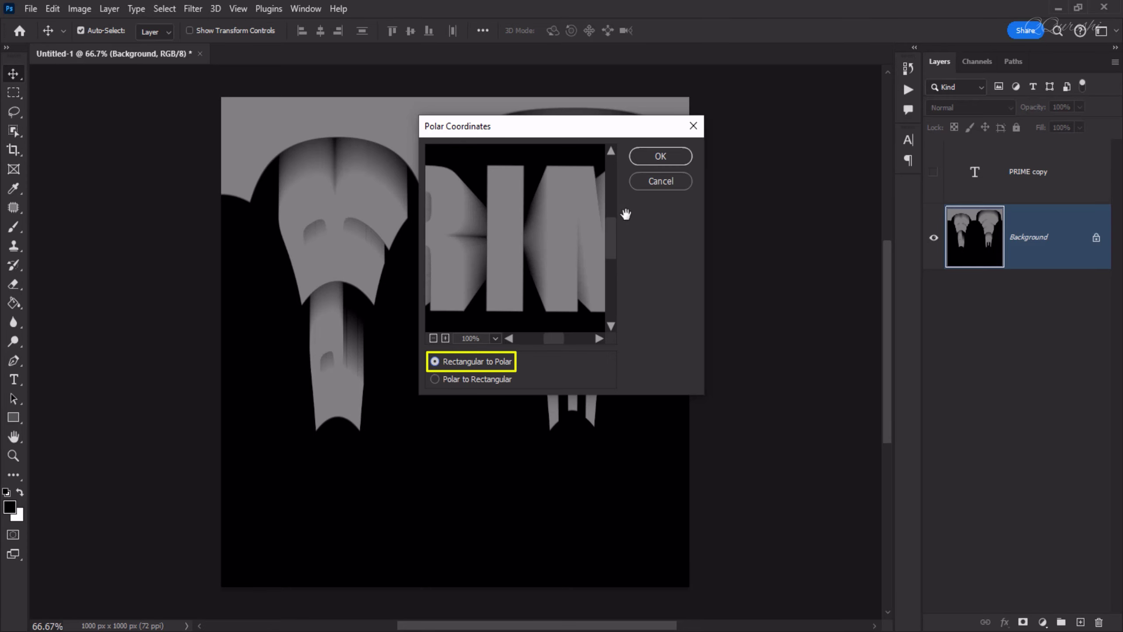
pyautogui.click(675, 153)
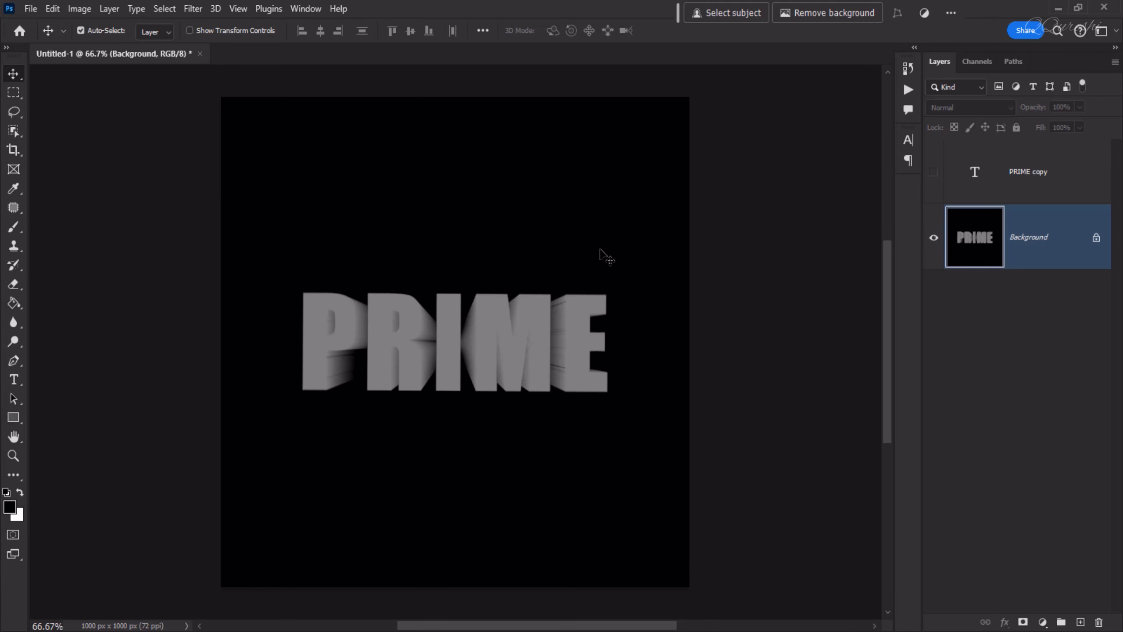
# Add a Hue/Saturation adjustment layer above the Background with Colorize on, hue 29 and saturation 50
pyautogui.click(1042, 622)
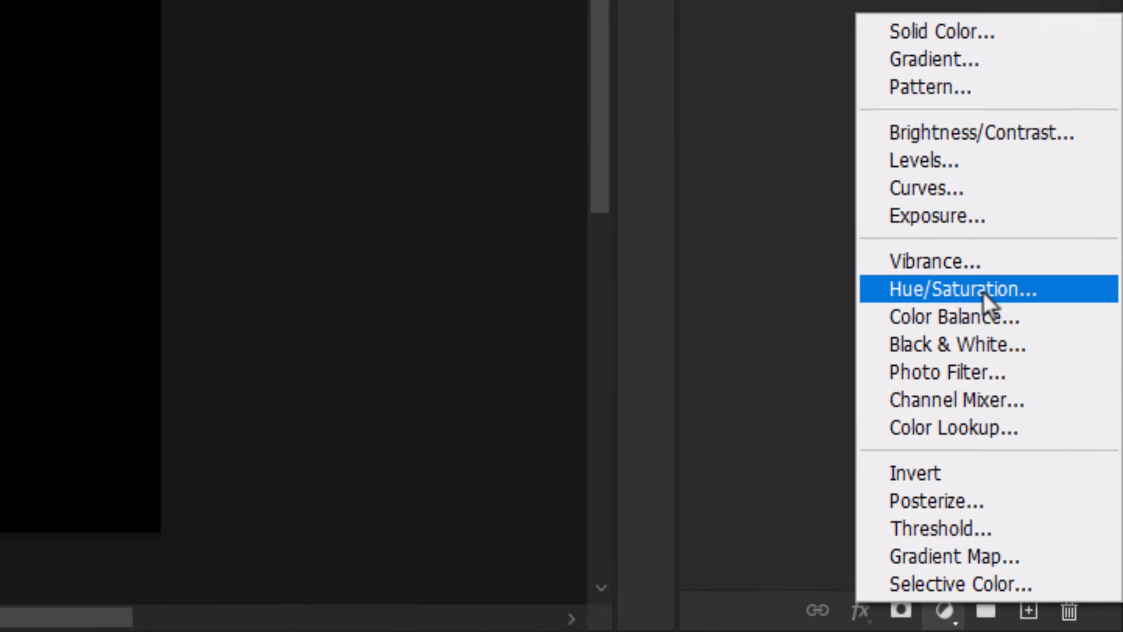
pyautogui.click(961, 241)
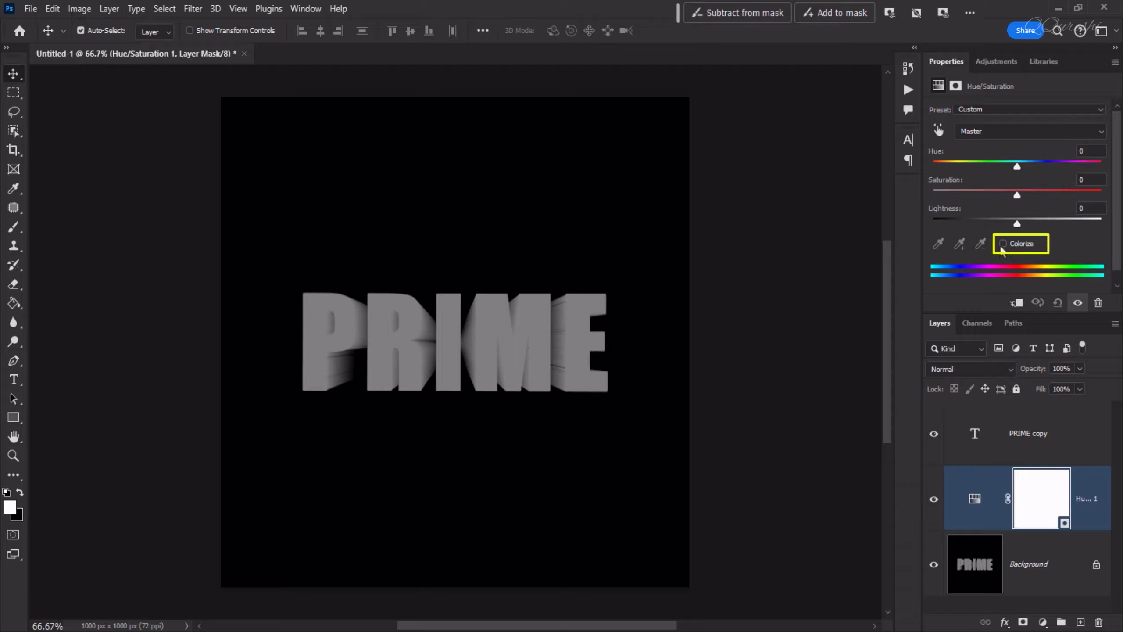
pyautogui.click(1002, 244)
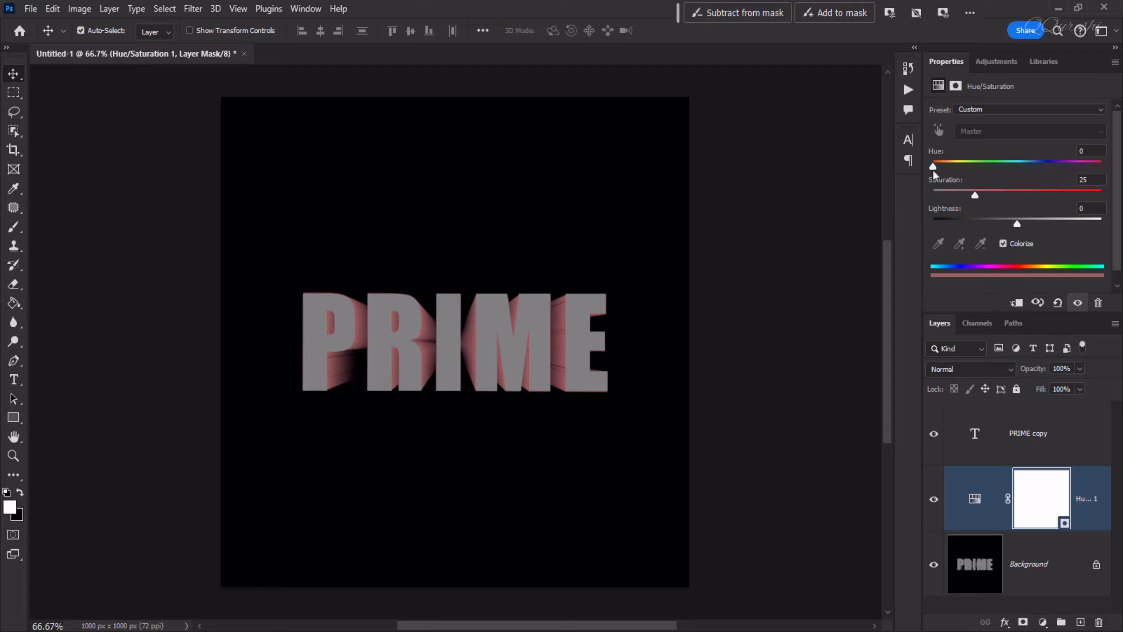
pyautogui.moveTo(936, 170); pyautogui.dragTo(944, 169)
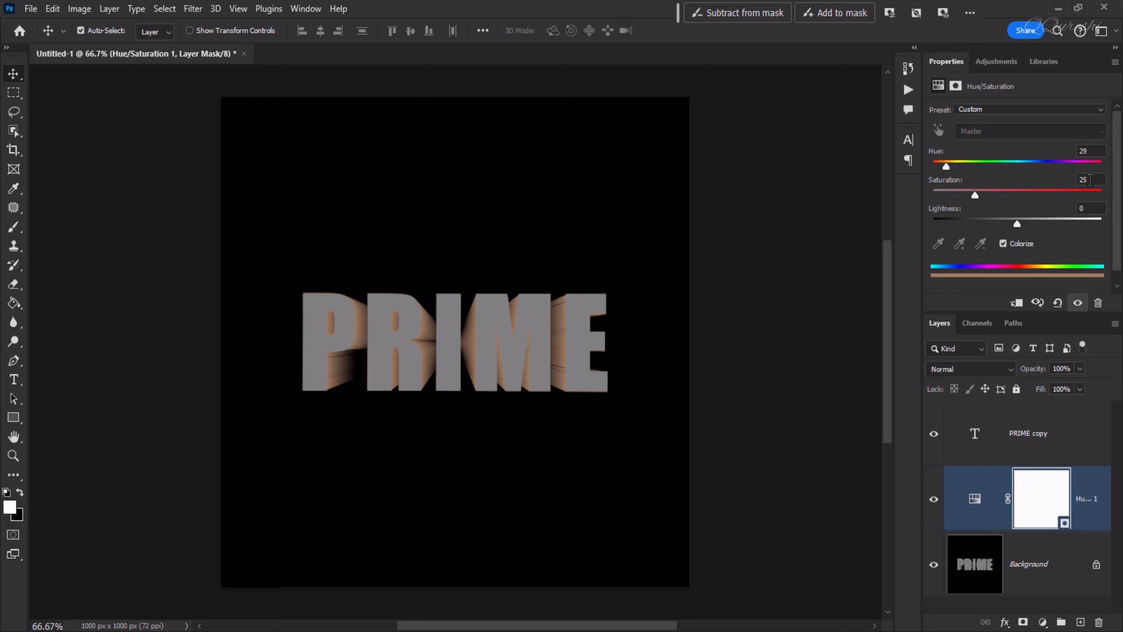
pyautogui.moveTo(1090, 179); pyautogui.dragTo(1080, 180)
pyautogui.write('50')
# Recolour the PRIME copy text by sampling the orange extrusion and darkening it to brown 5c3817
pyautogui.click(970, 438)
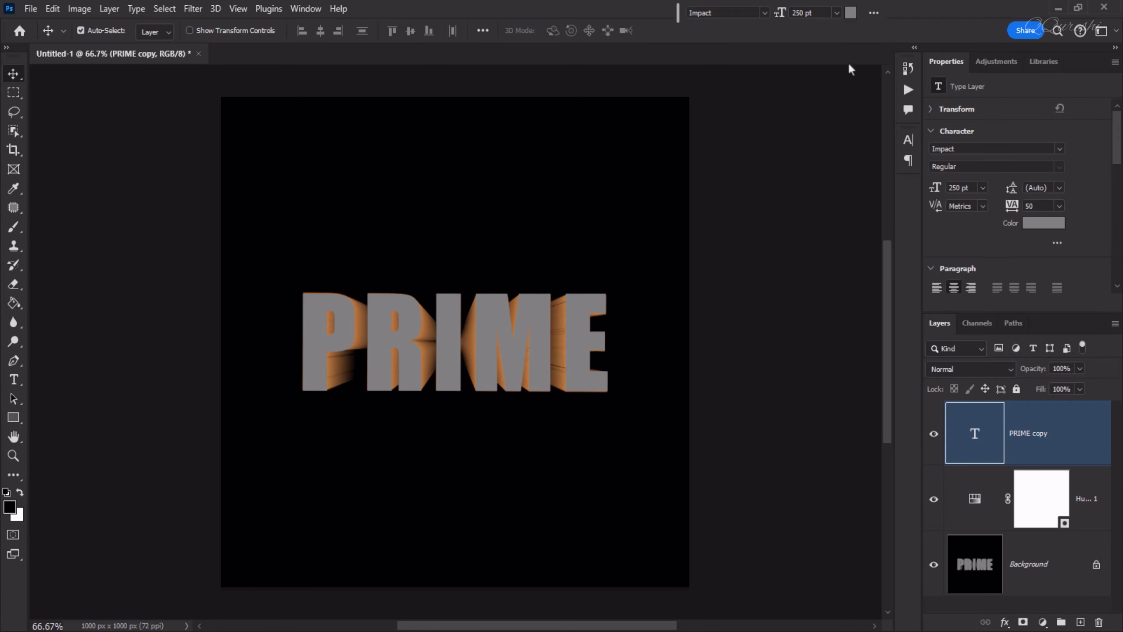
pyautogui.click(851, 12)
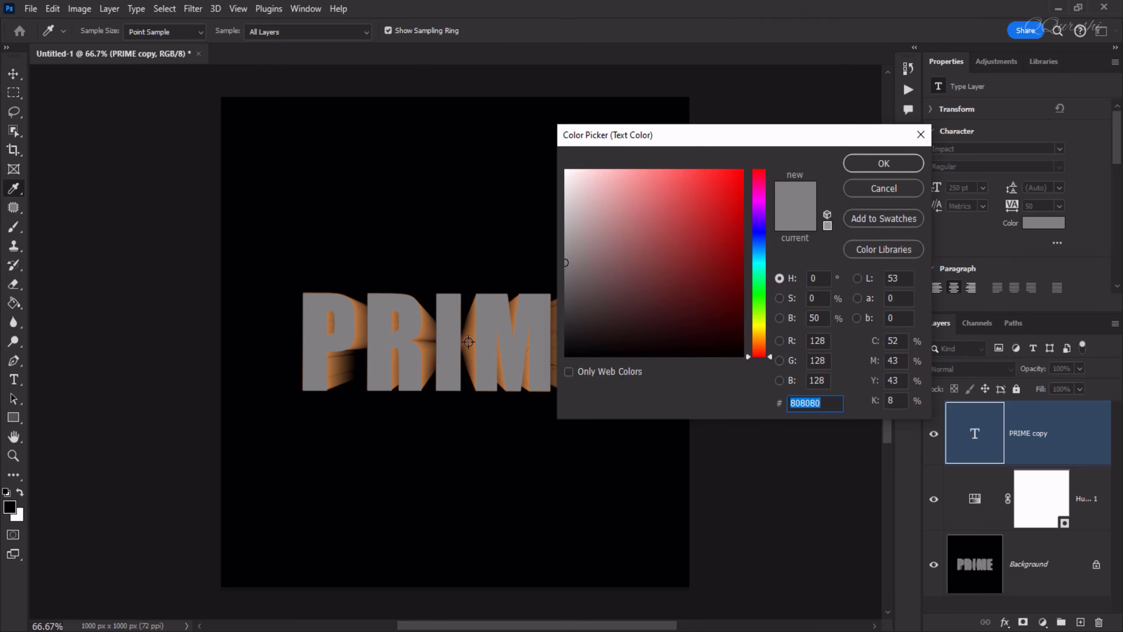
pyautogui.click(468, 341)
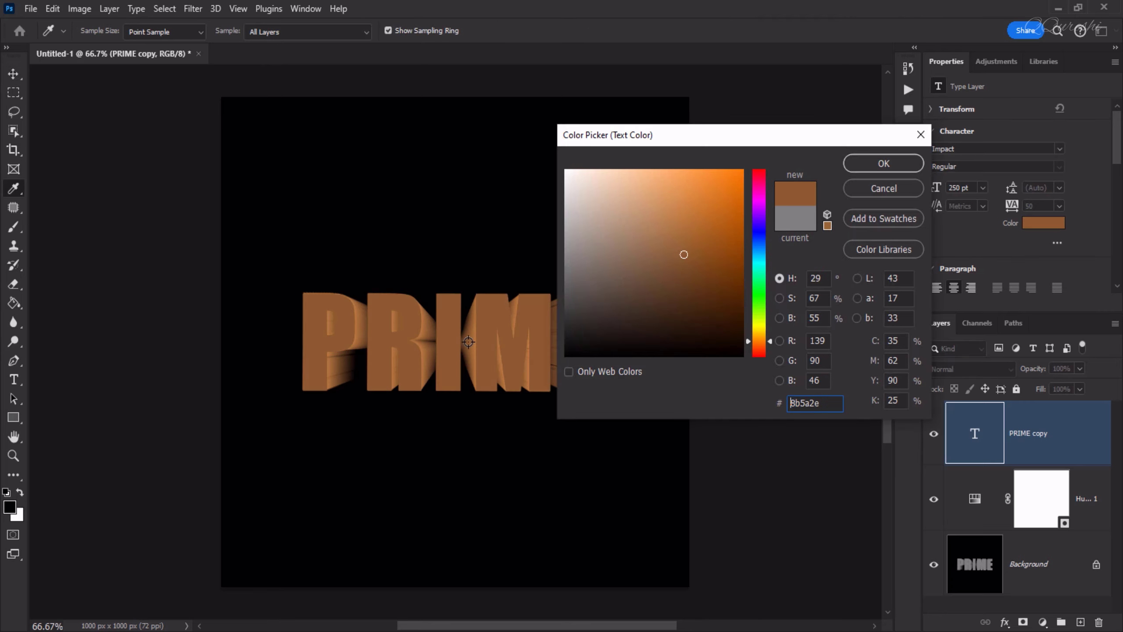
pyautogui.click(698, 288)
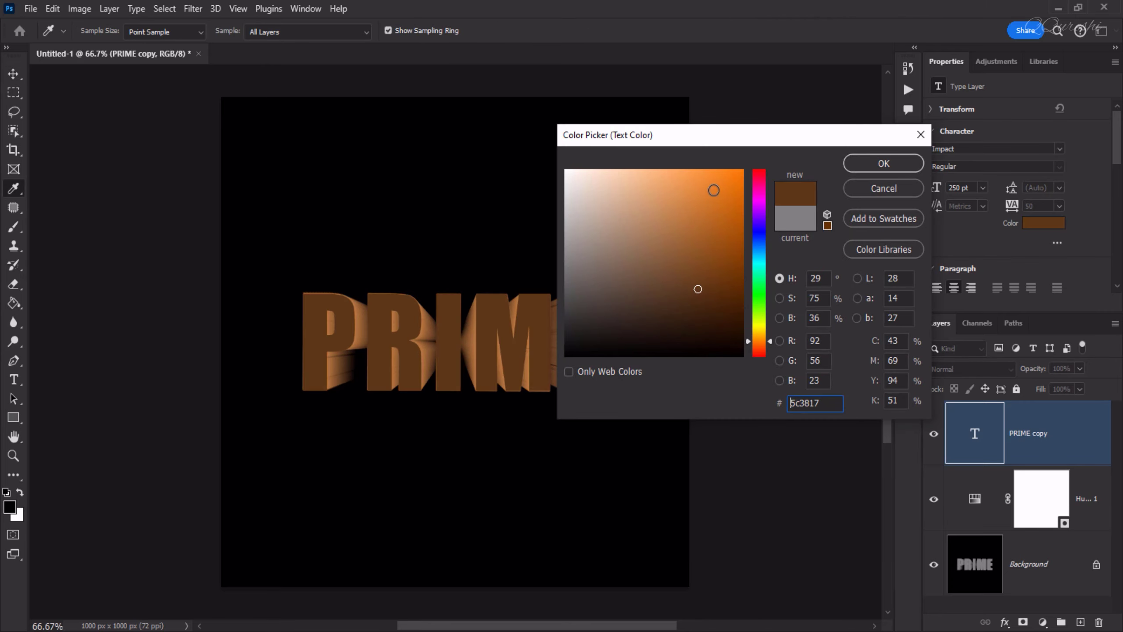
pyautogui.click(882, 164)
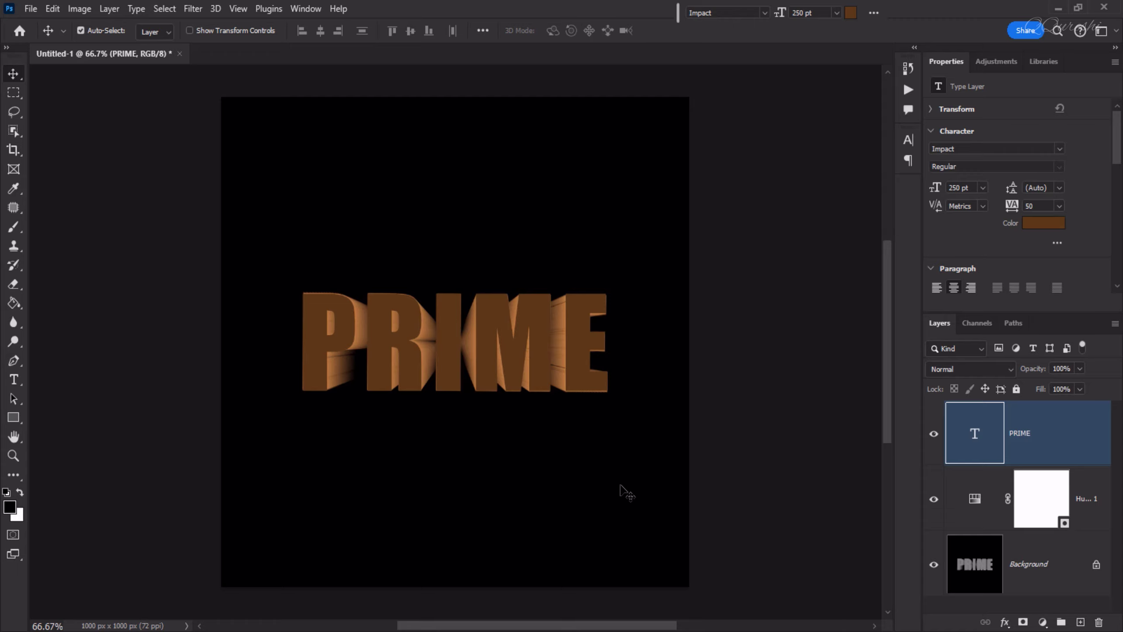
# Duplicate the Background layer and set the copy's blend mode to Overlay
pyautogui.click(1042, 571)
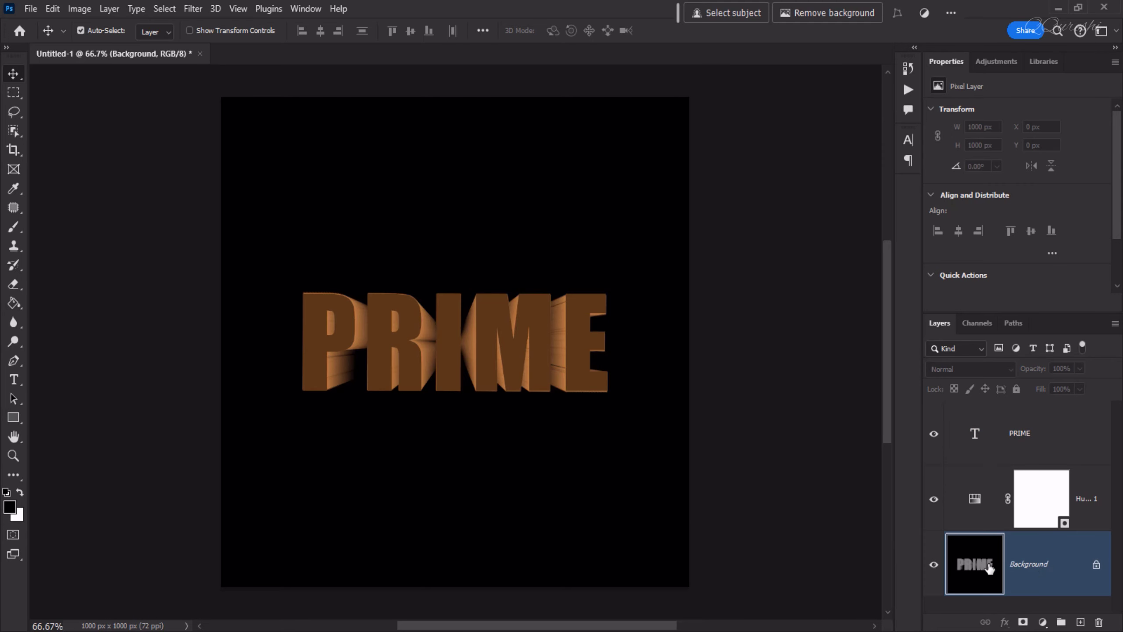
pyautogui.hotkey('ctrl', 'j')
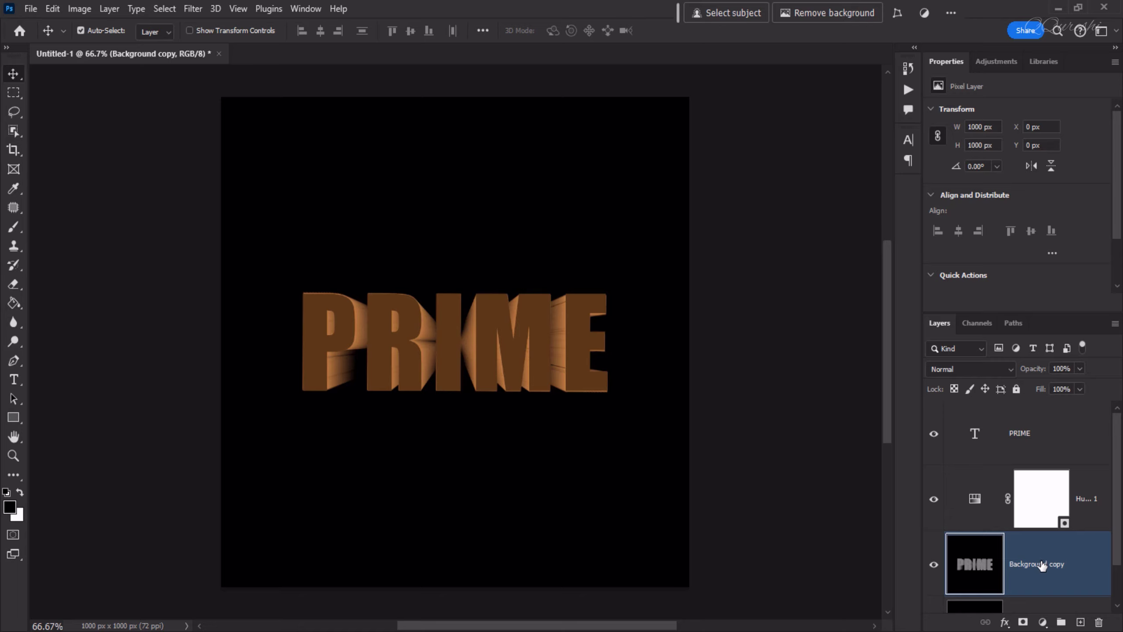
pyautogui.click(940, 368)
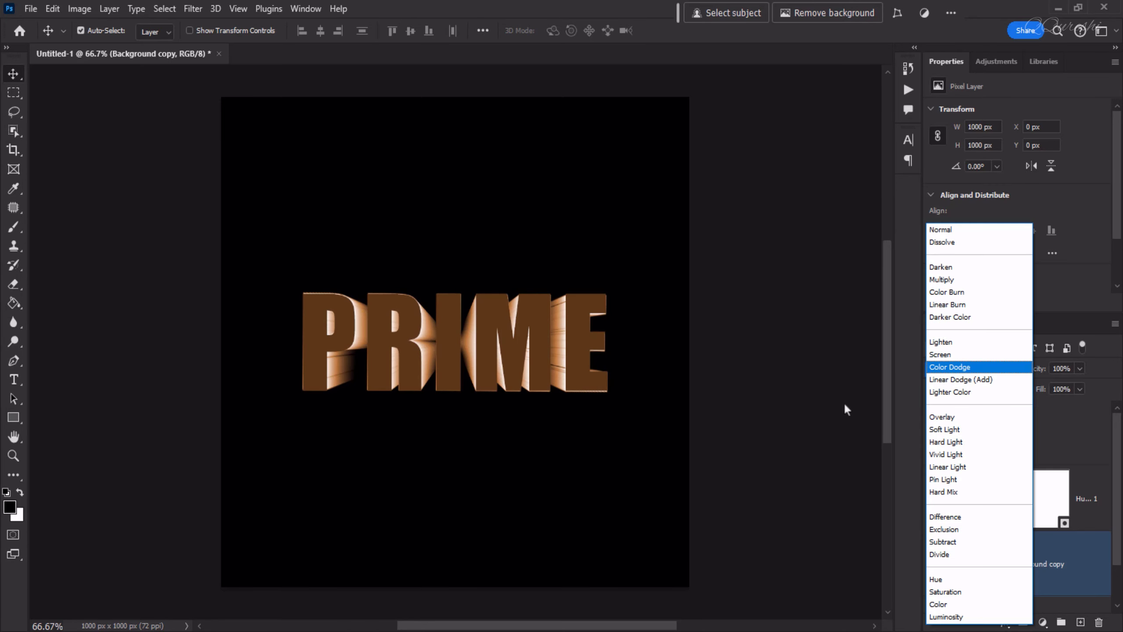
pyautogui.click(940, 419)
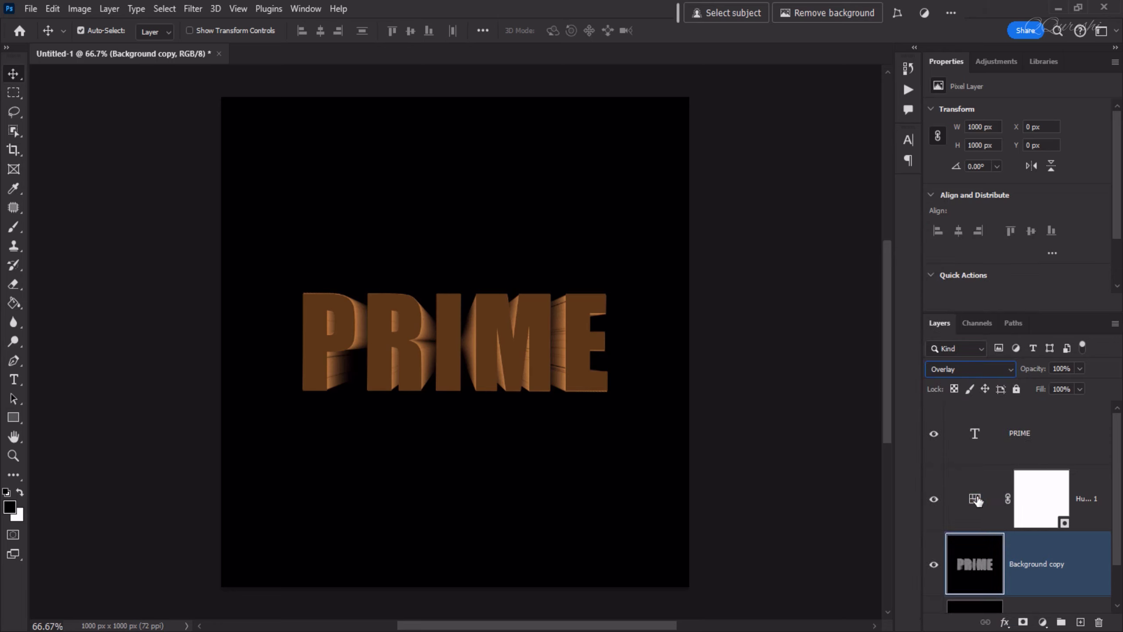
# Set the lightness of the Hue/Saturation adjustment layer to +20
pyautogui.click(977, 500)
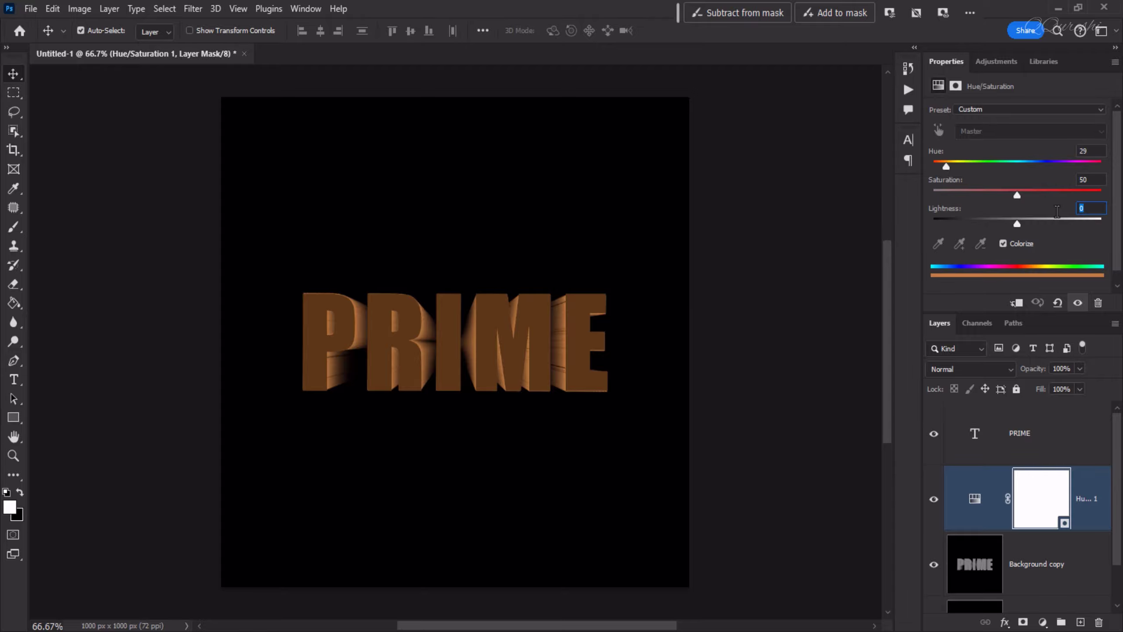
pyautogui.write('20')
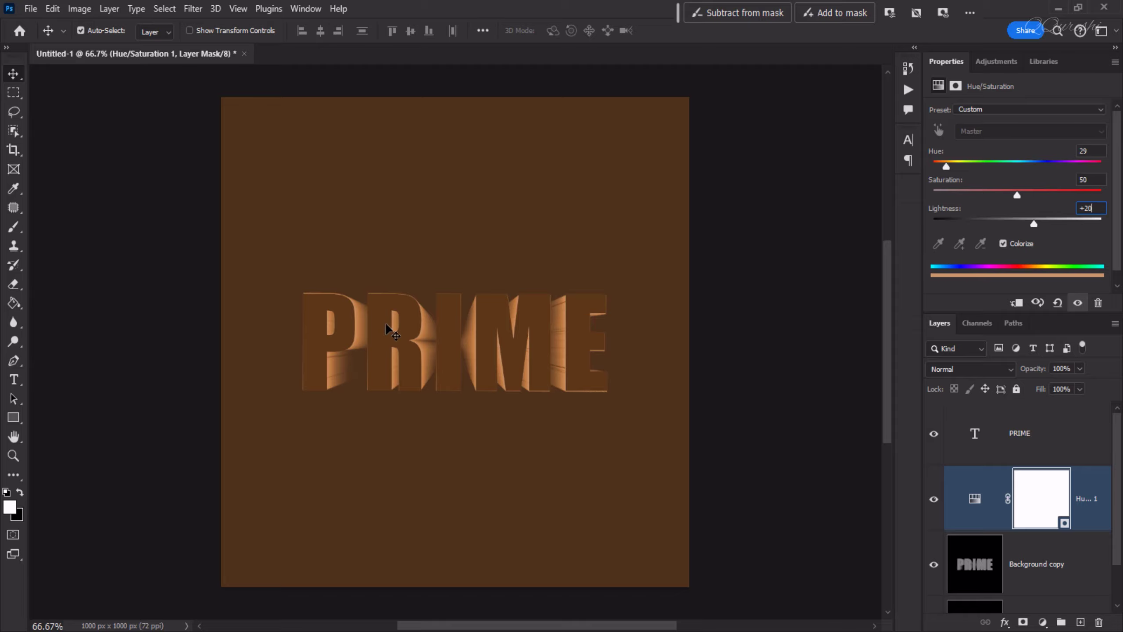
# Add Bevel & Emboss with Texture and a Drop Shadow to the PRIME text layer's style
pyautogui.click(978, 436)
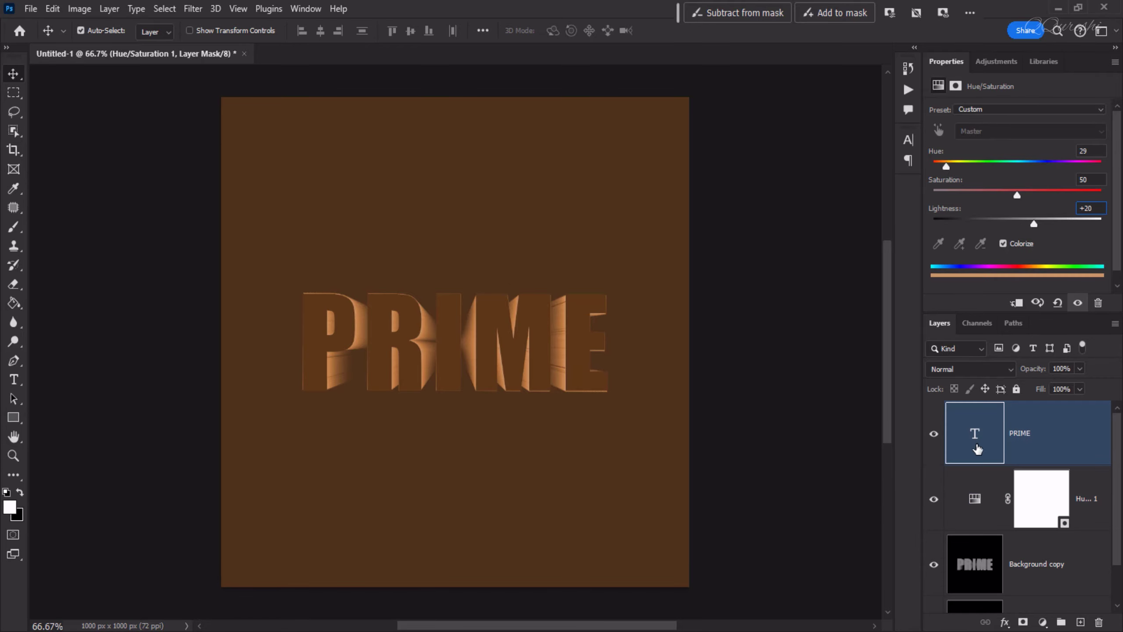
pyautogui.click(1006, 622)
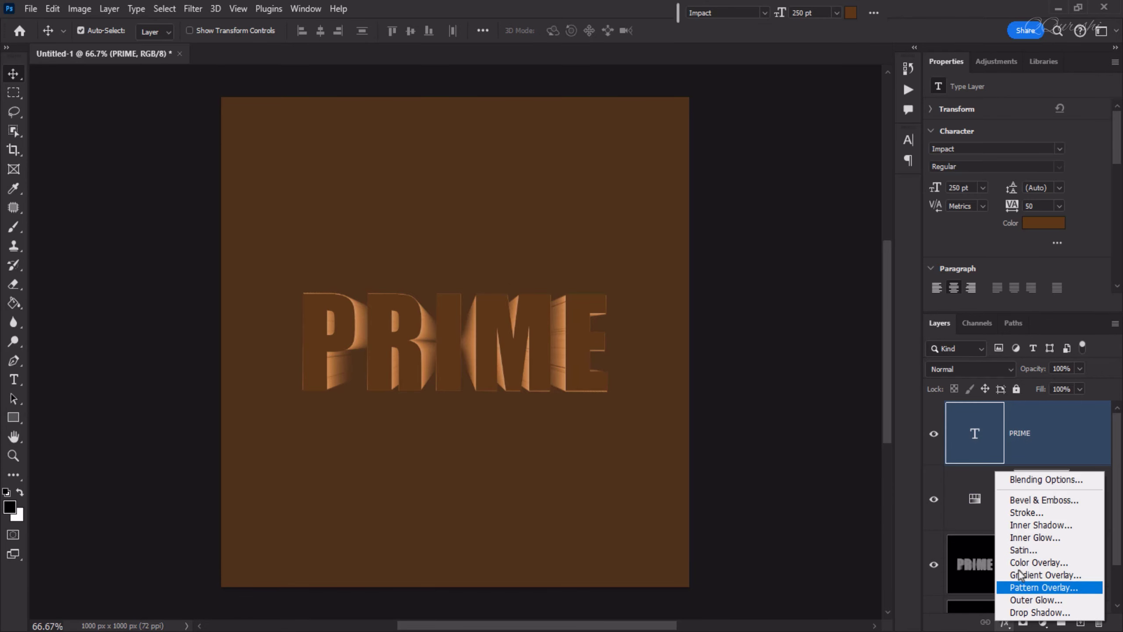
pyautogui.click(1022, 478)
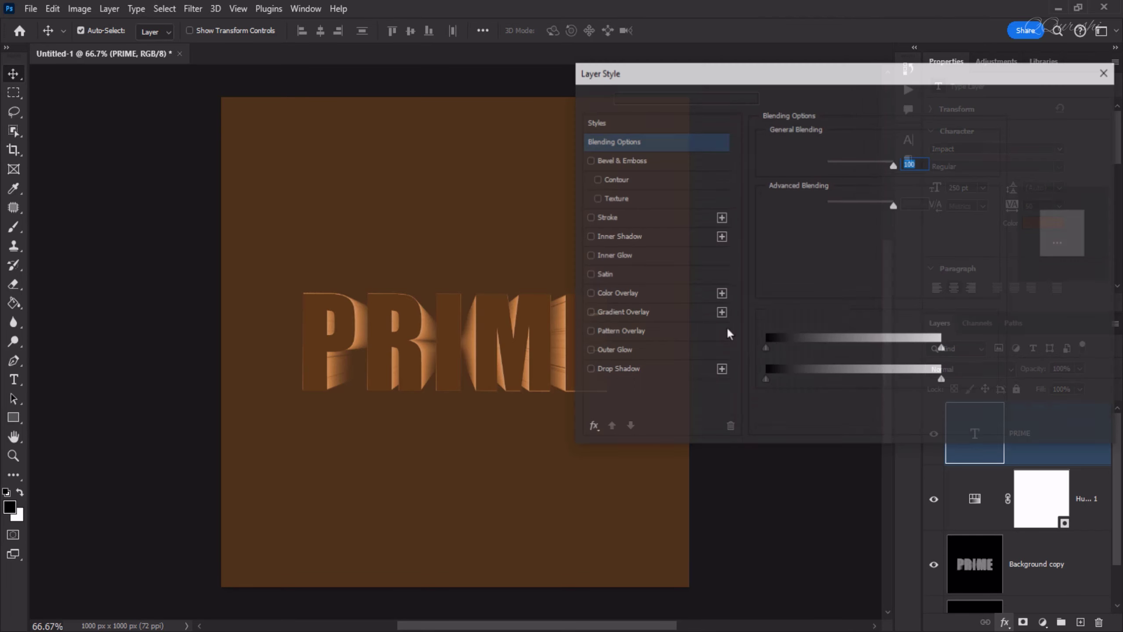
pyautogui.click(621, 159)
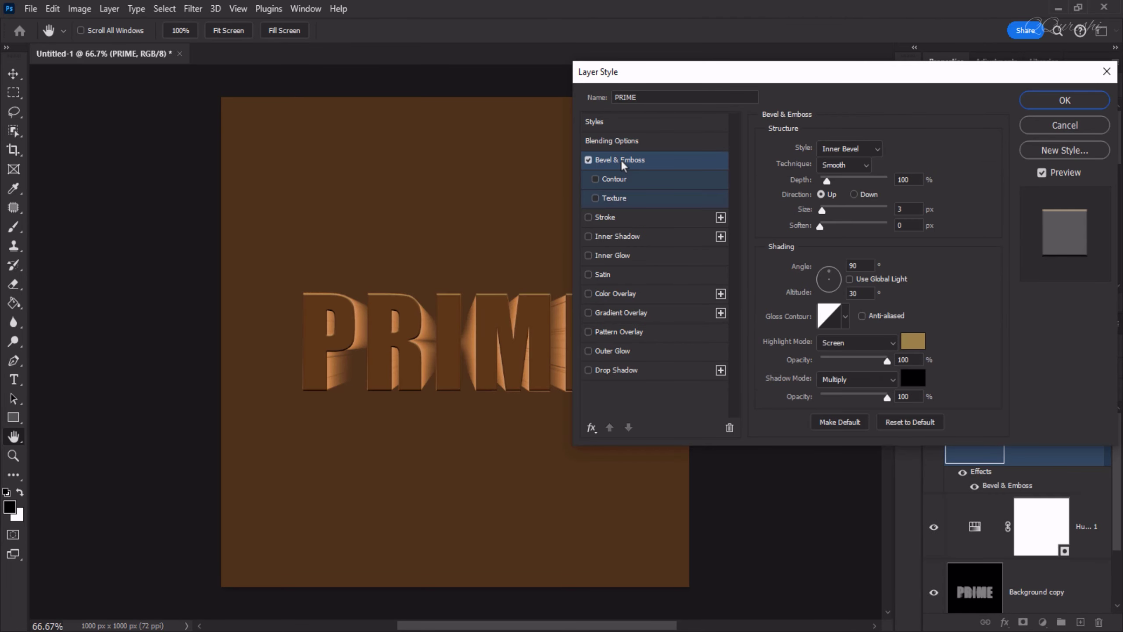
pyautogui.click(611, 198)
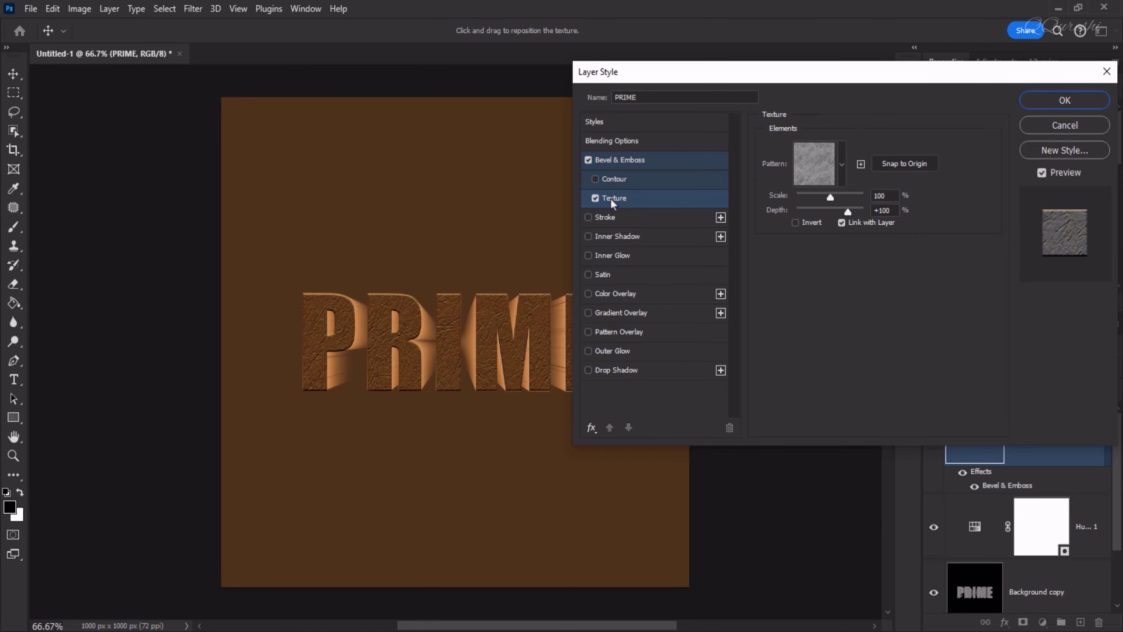
pyautogui.click(616, 371)
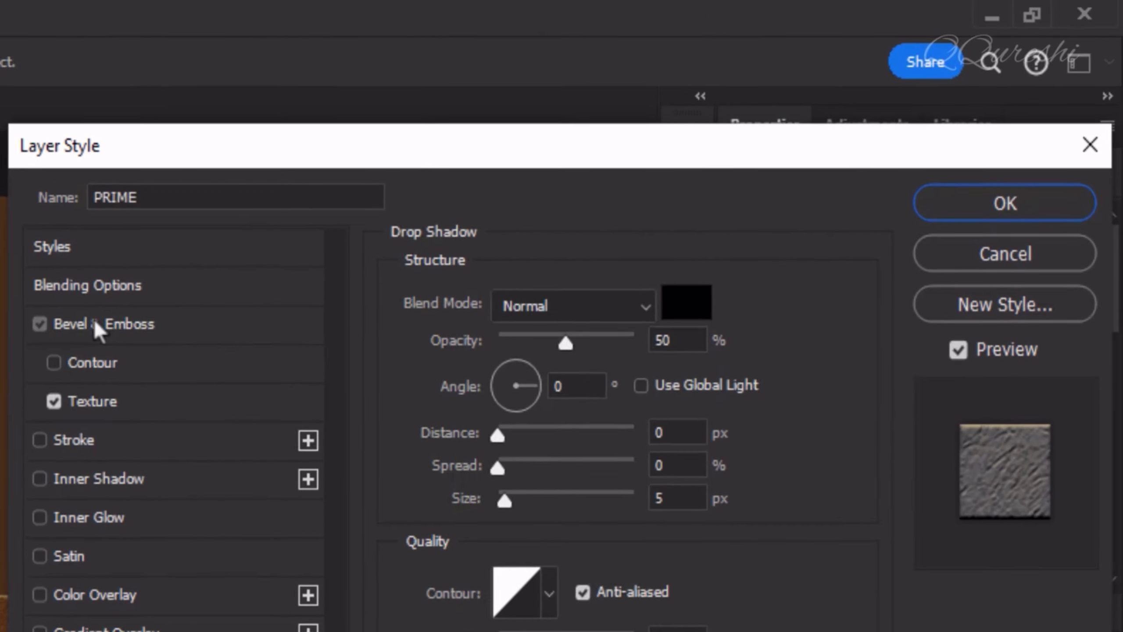
# Set the Bevel & Emboss highlight colour to a slightly brighter shade of the orange sampled from the extrusion, and apply the layer style
pyautogui.click(605, 160)
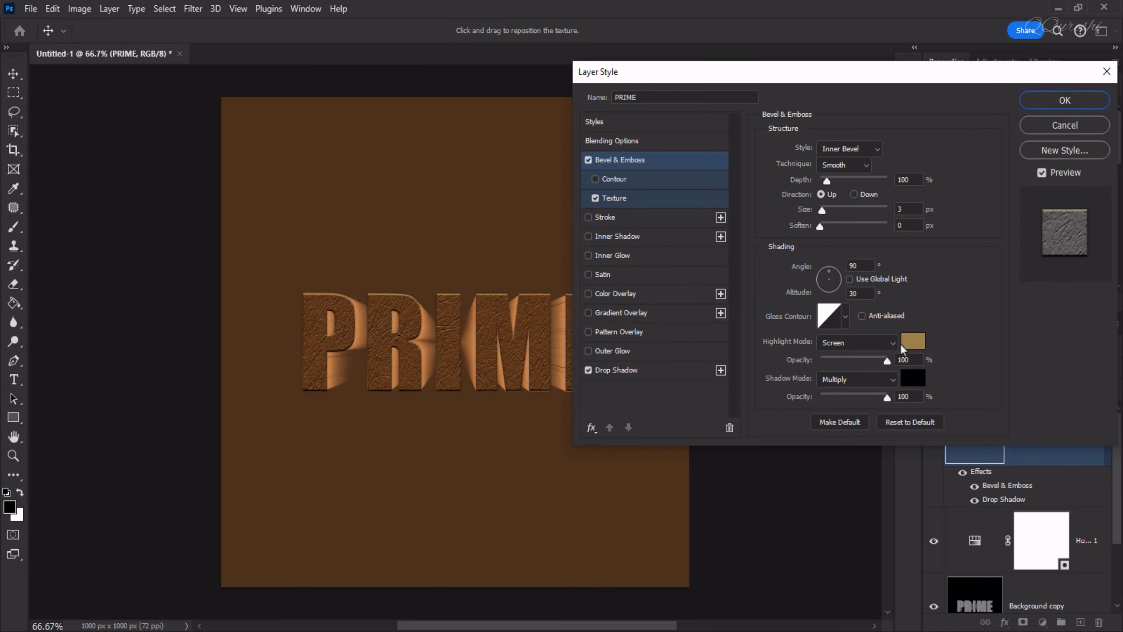
pyautogui.click(915, 345)
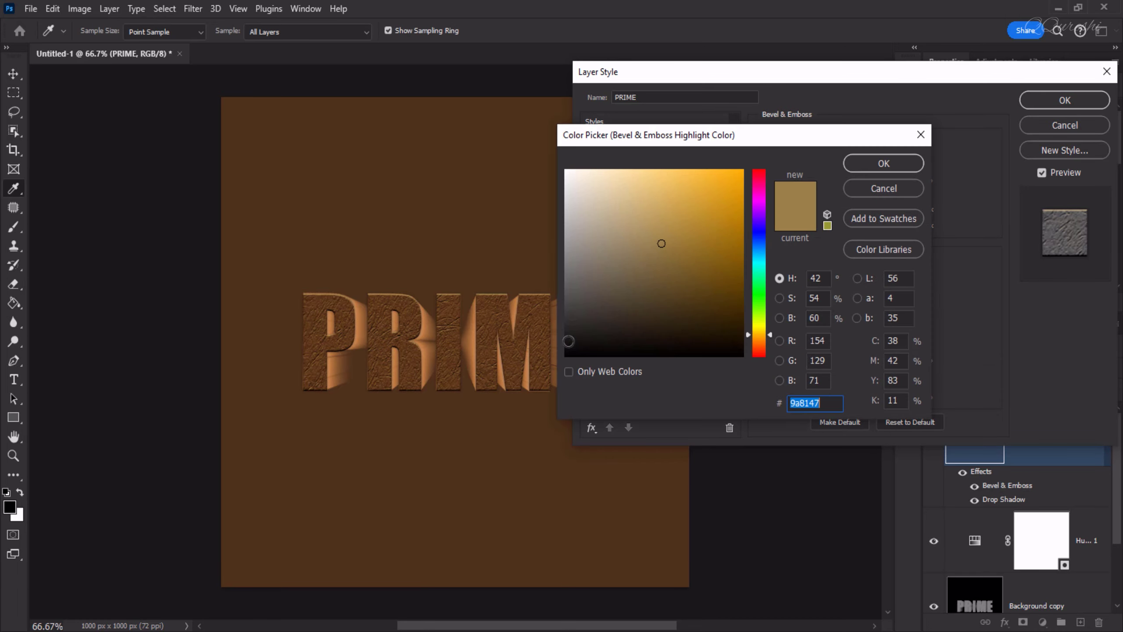
pyautogui.click(470, 341)
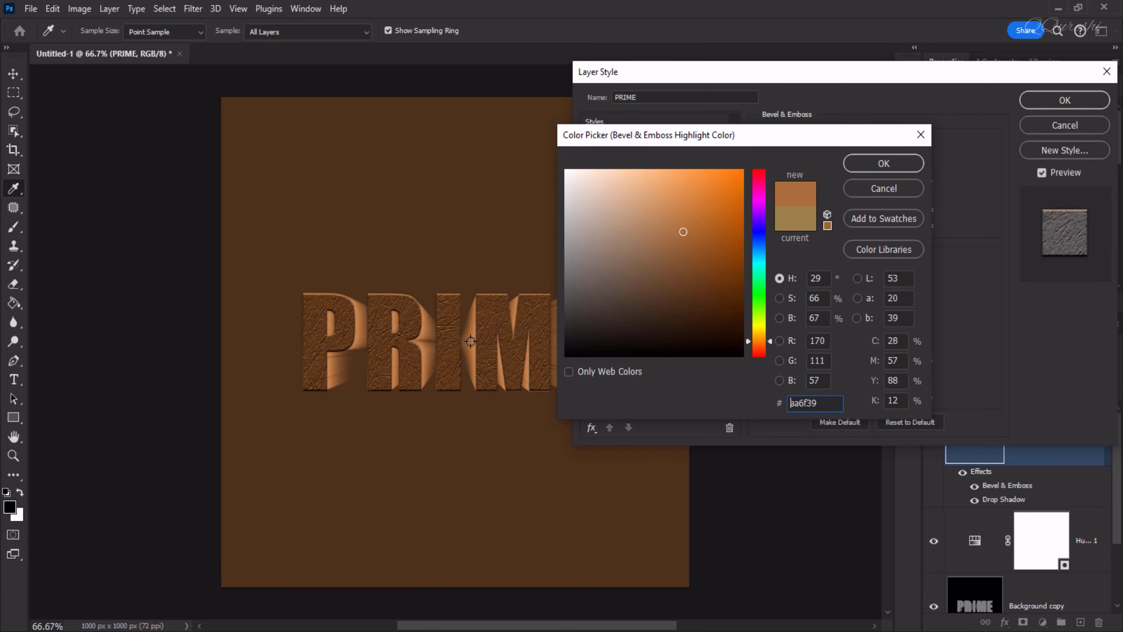
pyautogui.click(681, 225)
pyautogui.click(856, 171)
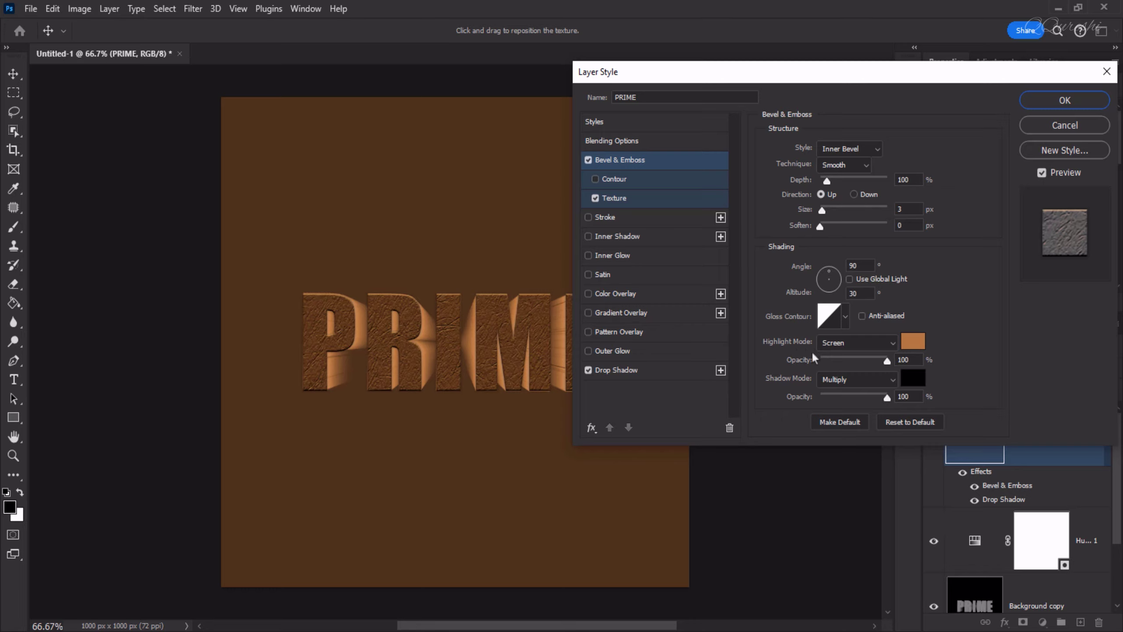
pyautogui.click(1075, 101)
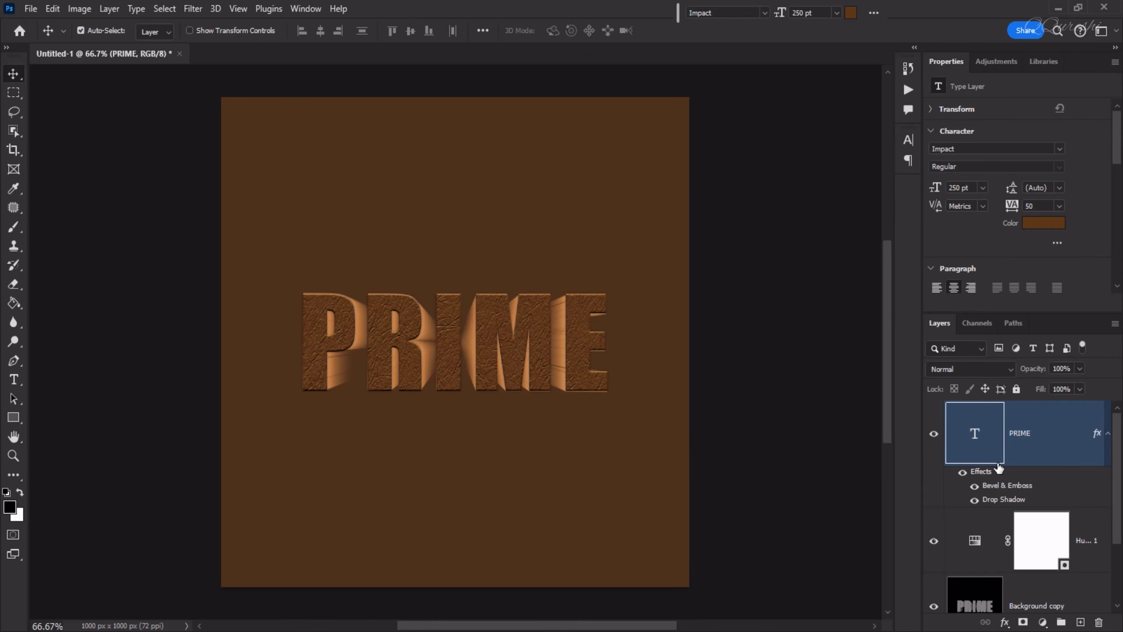
pyautogui.scroll(-2, 998, 478)
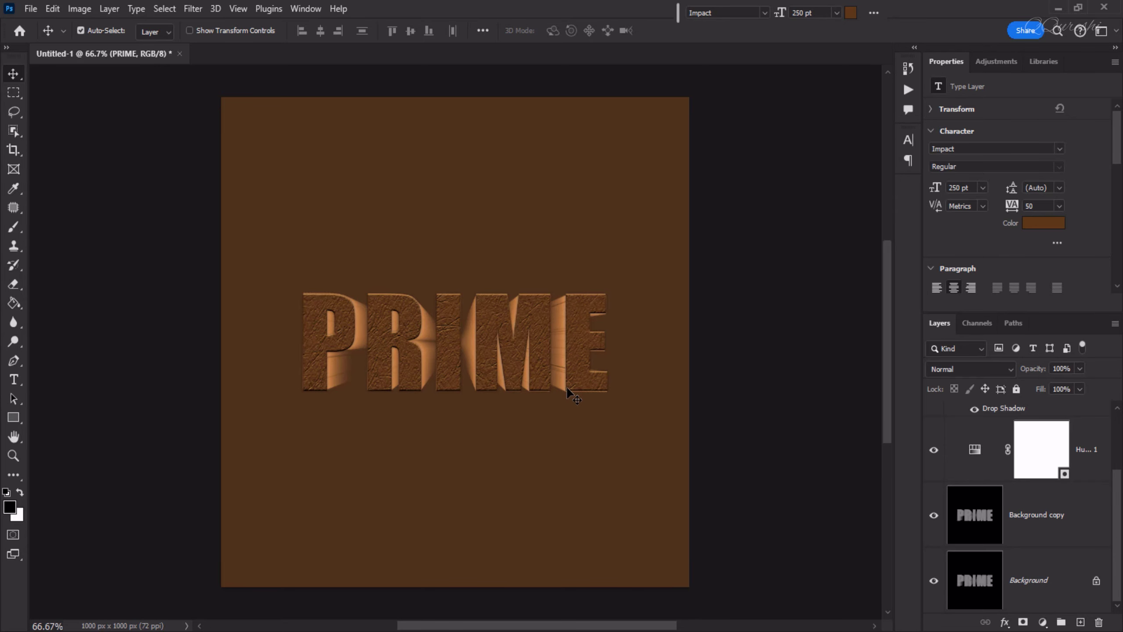
# Add a Pattern Overlay to the Background copy layer with Overlay blend mode, 100% opacity and 50% scale
pyautogui.hotkey('ctrl', '+')
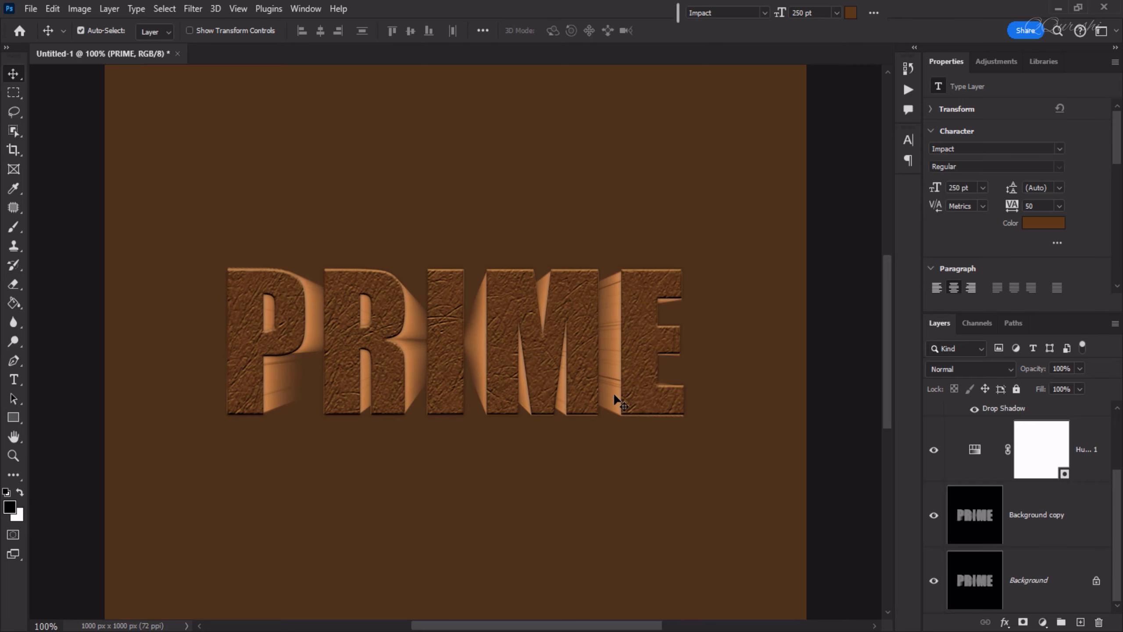
pyautogui.click(1039, 519)
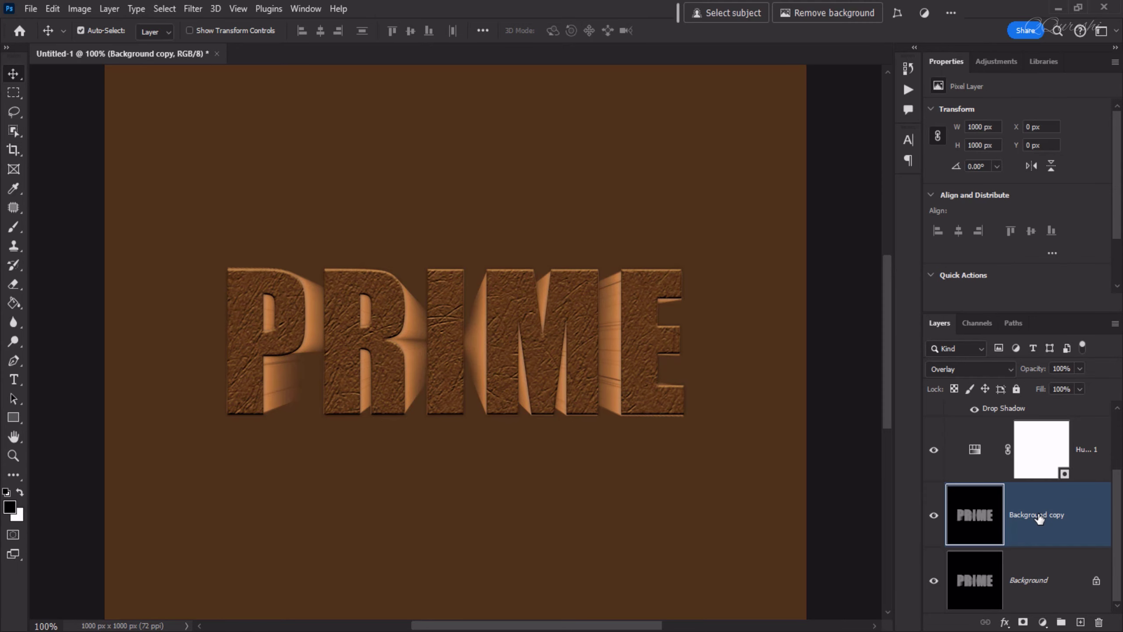
pyautogui.click(1005, 623)
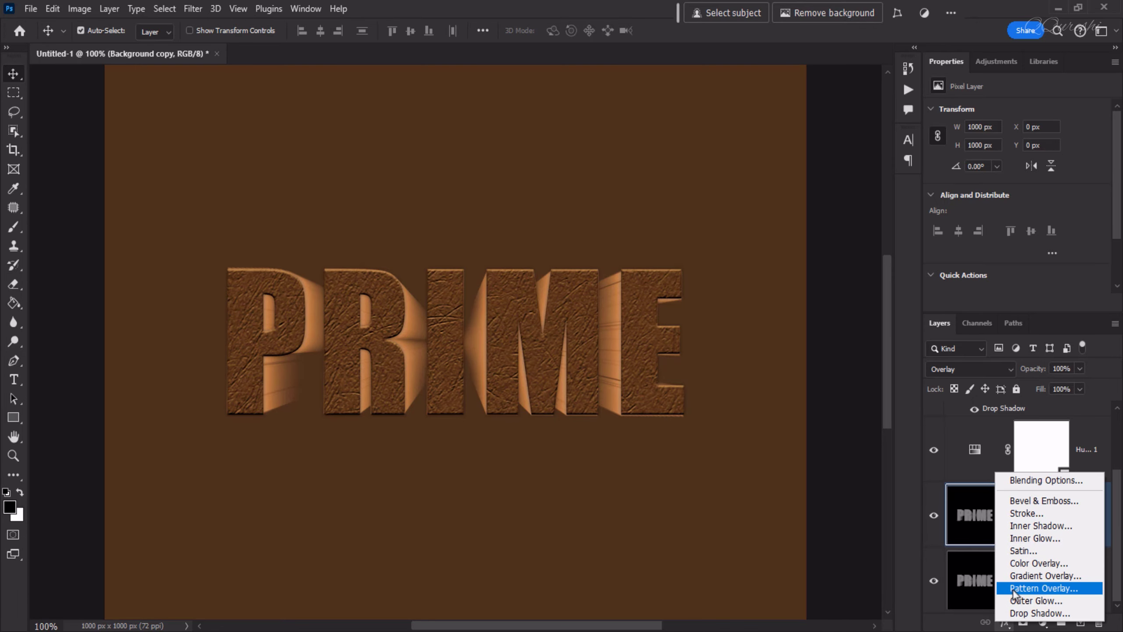
pyautogui.click(1037, 590)
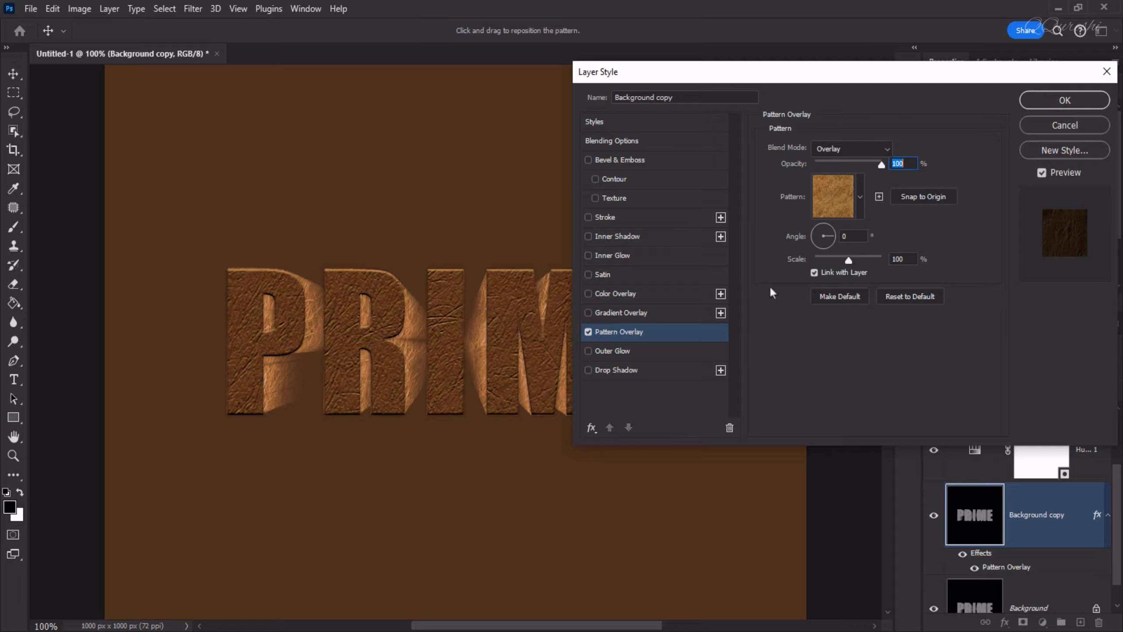
pyautogui.doubleClick(904, 258)
pyautogui.write('50')
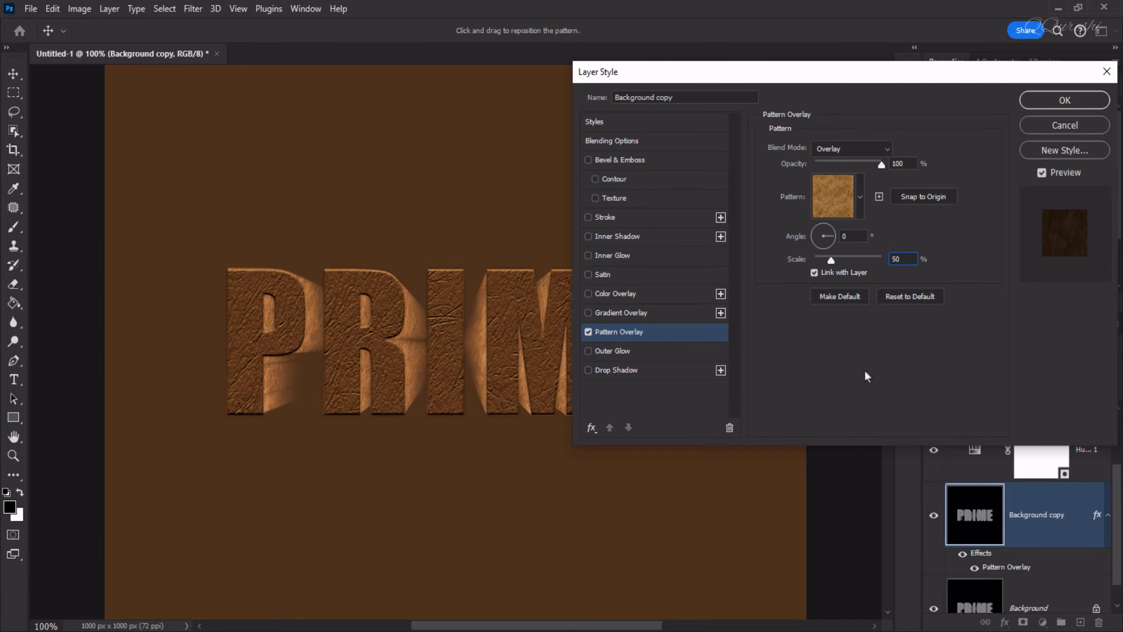
pyautogui.press('Return')
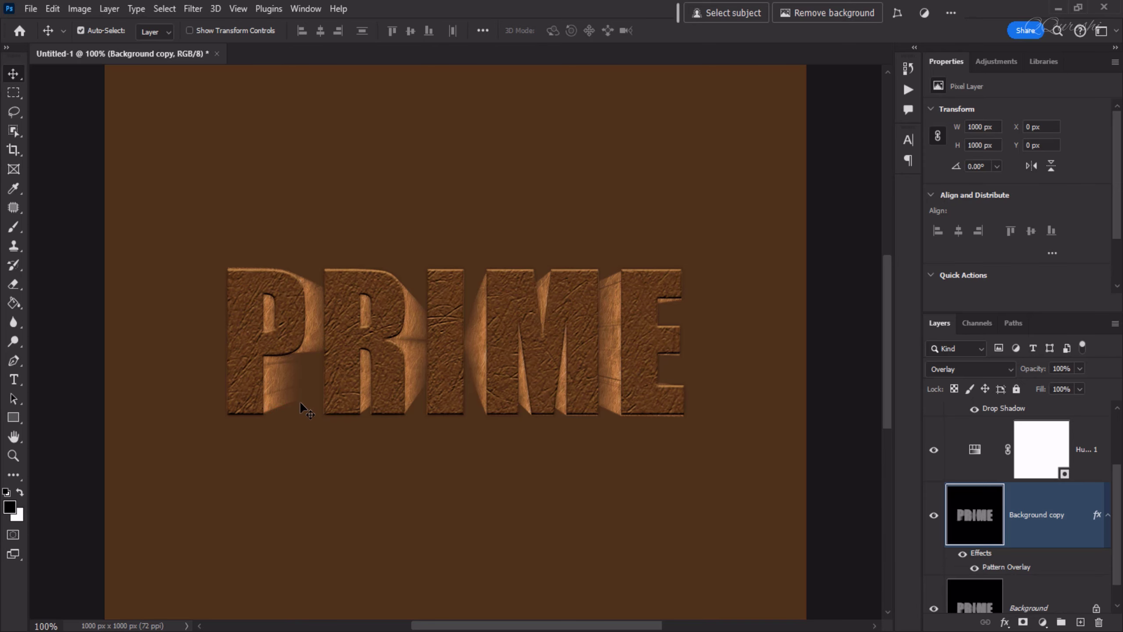
# Add a black Solid Color fill layer directly above the Background copy layer
pyautogui.click(1043, 622)
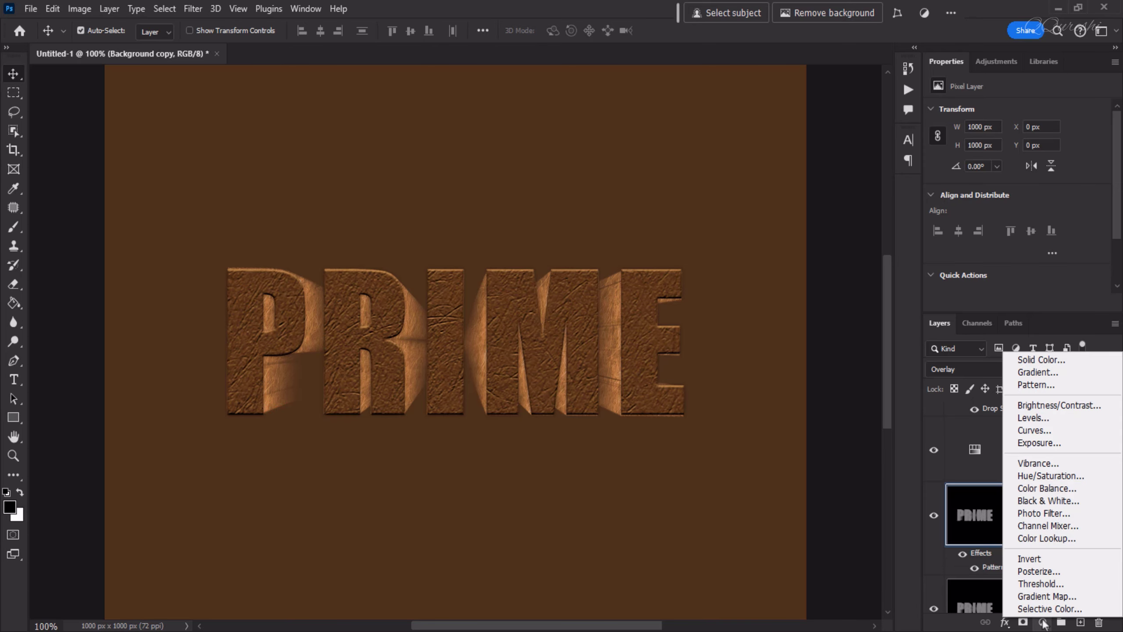
pyautogui.click(1037, 362)
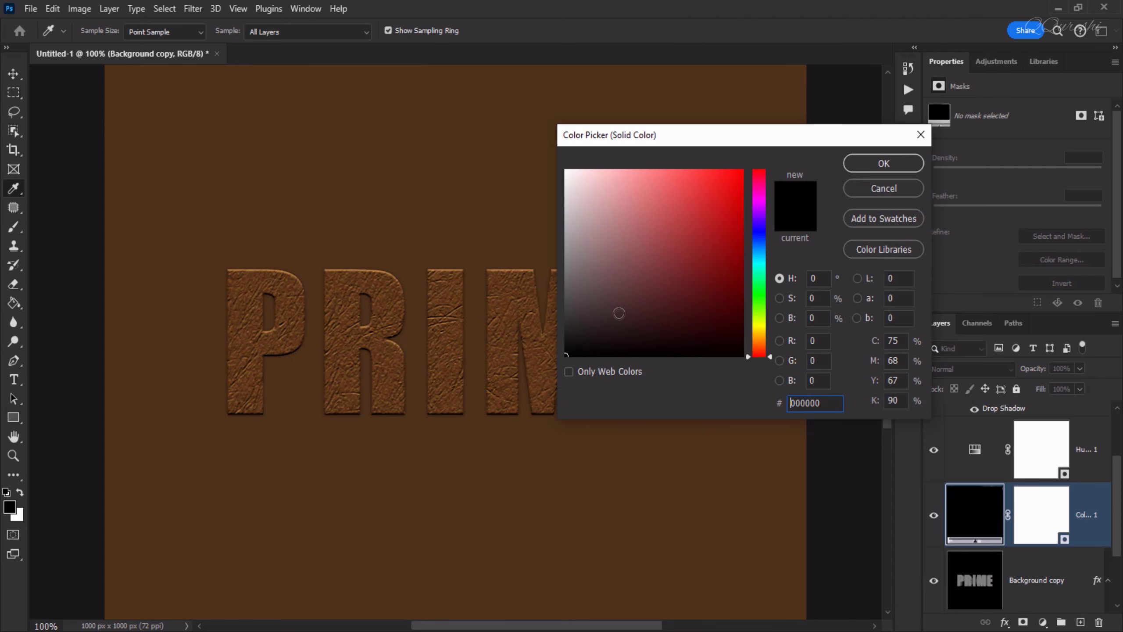
pyautogui.click(886, 163)
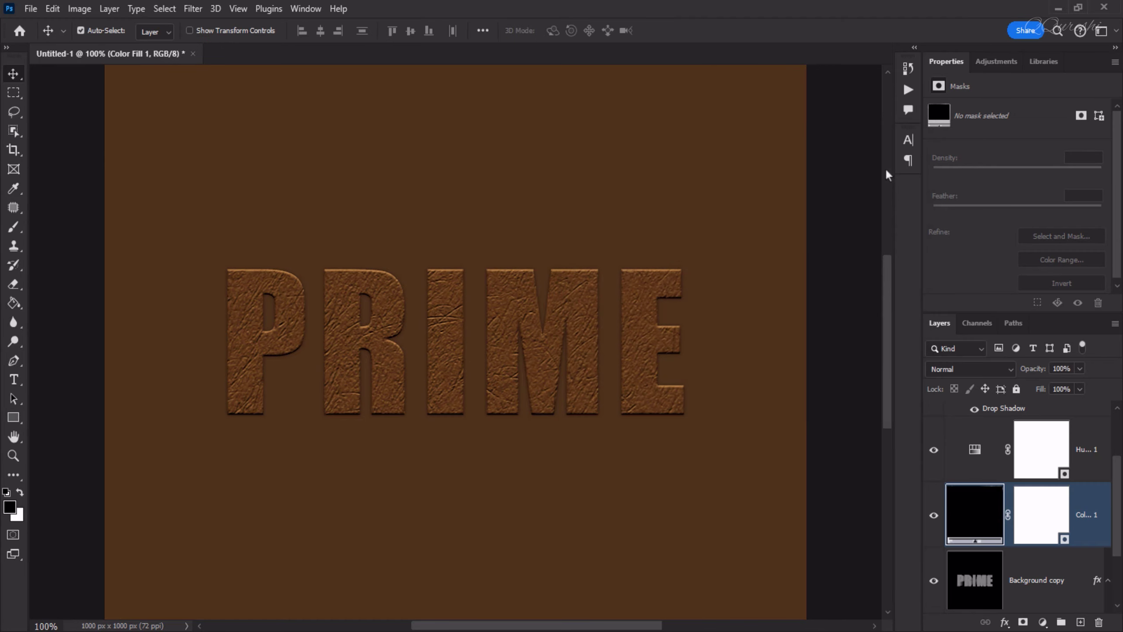
# Hide the Background copy layer and lower the black fill layer's opacity to 28%
pyautogui.click(1080, 369)
pyautogui.moveTo(1080, 386)
pyautogui.mouseDown()
pyautogui.moveTo(1000, 388)
pyautogui.moveTo(1052, 389)
pyautogui.mouseUp()
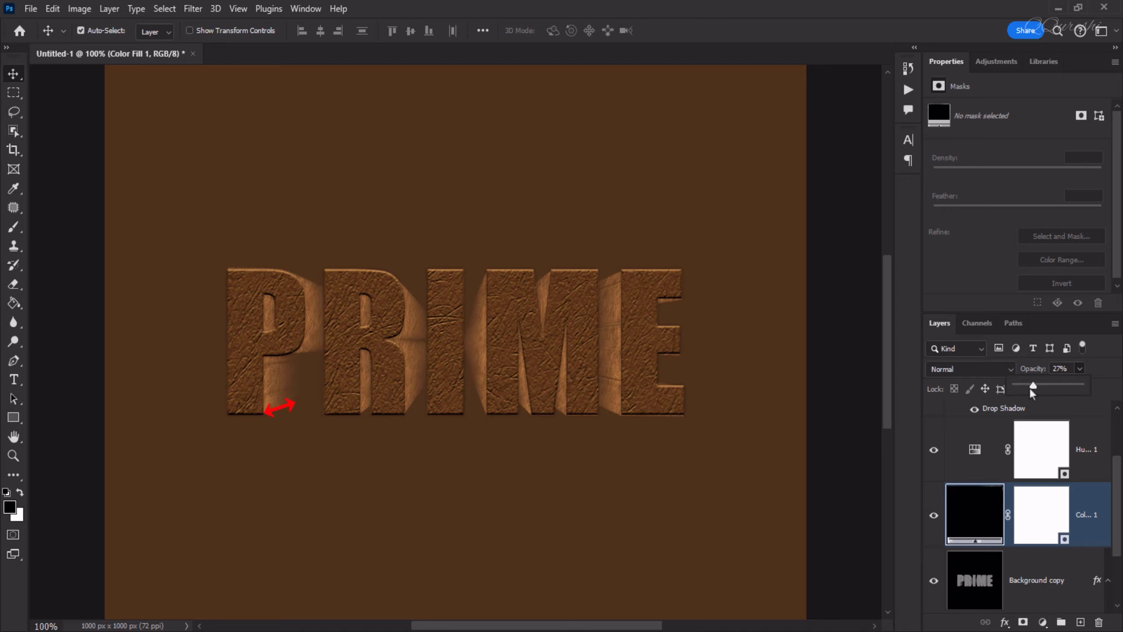
pyautogui.moveTo(1033, 388); pyautogui.dragTo(1003, 386)
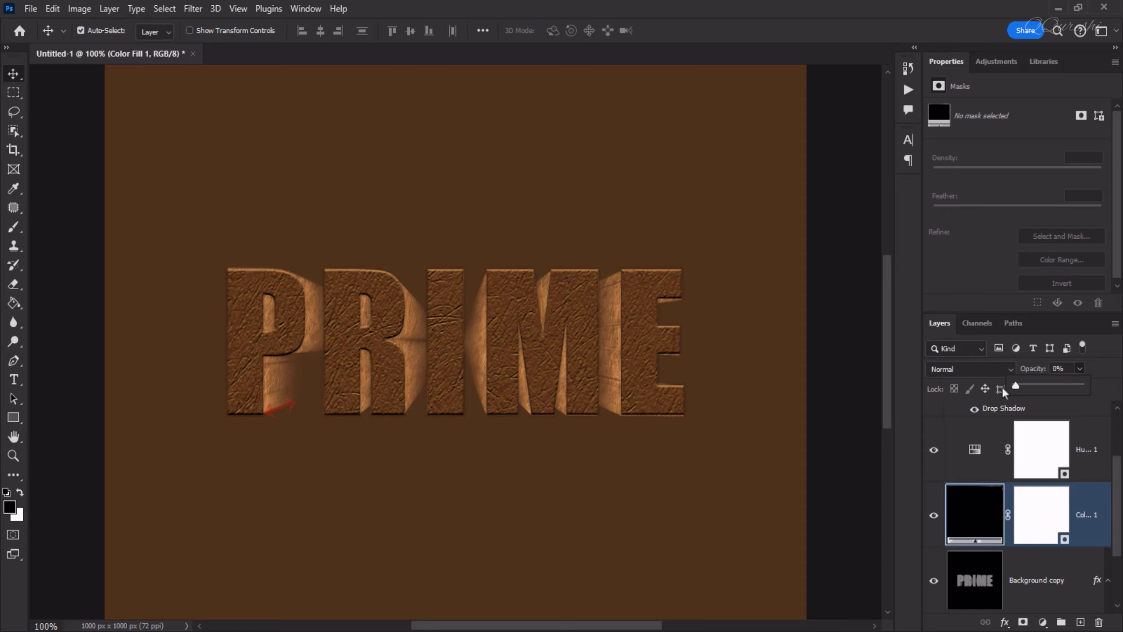
pyautogui.click(934, 584)
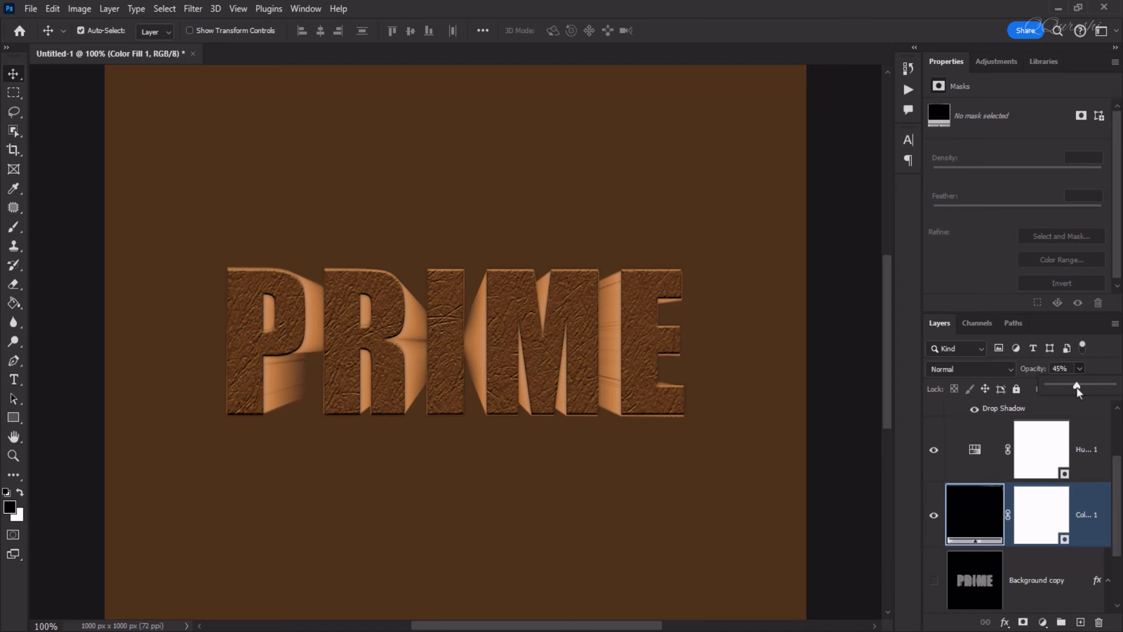
pyautogui.moveTo(1076, 387); pyautogui.dragTo(1082, 387)
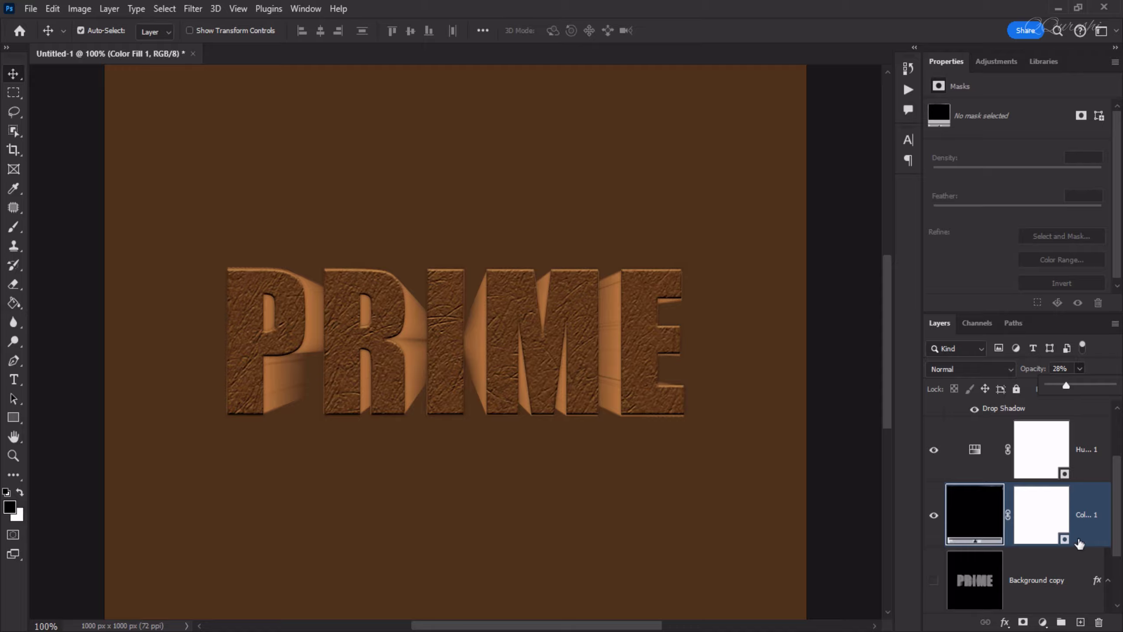
pyautogui.click(1079, 517)
# Set the hue of the Hue/Saturation adjustment layer to 237 for a blue look
pyautogui.hotkey('ctrl', '0')
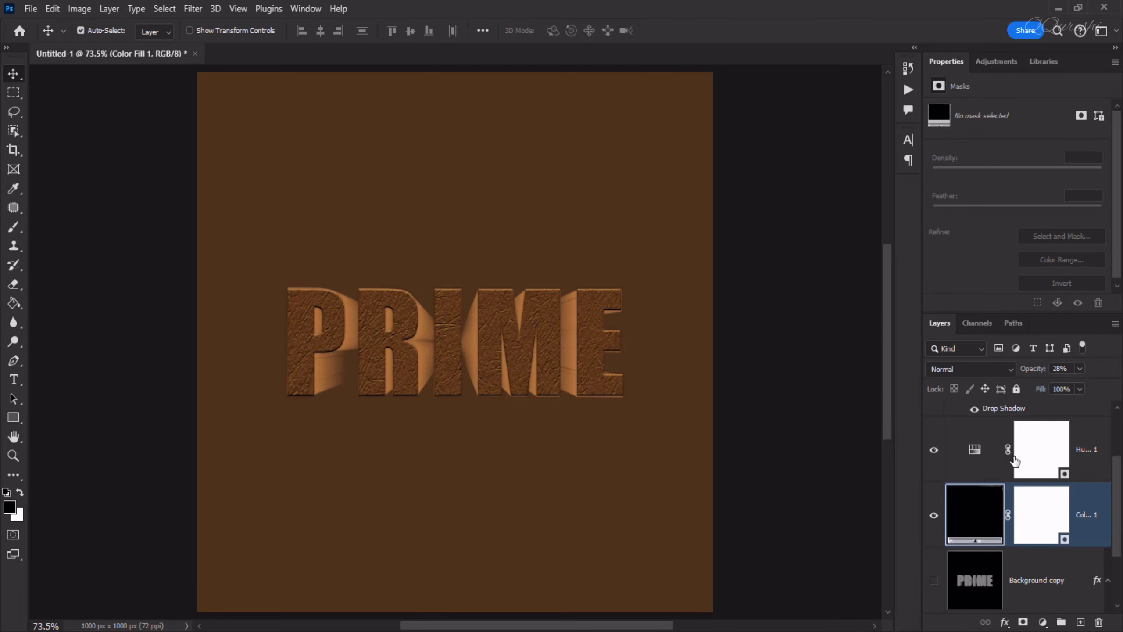
pyautogui.click(964, 463)
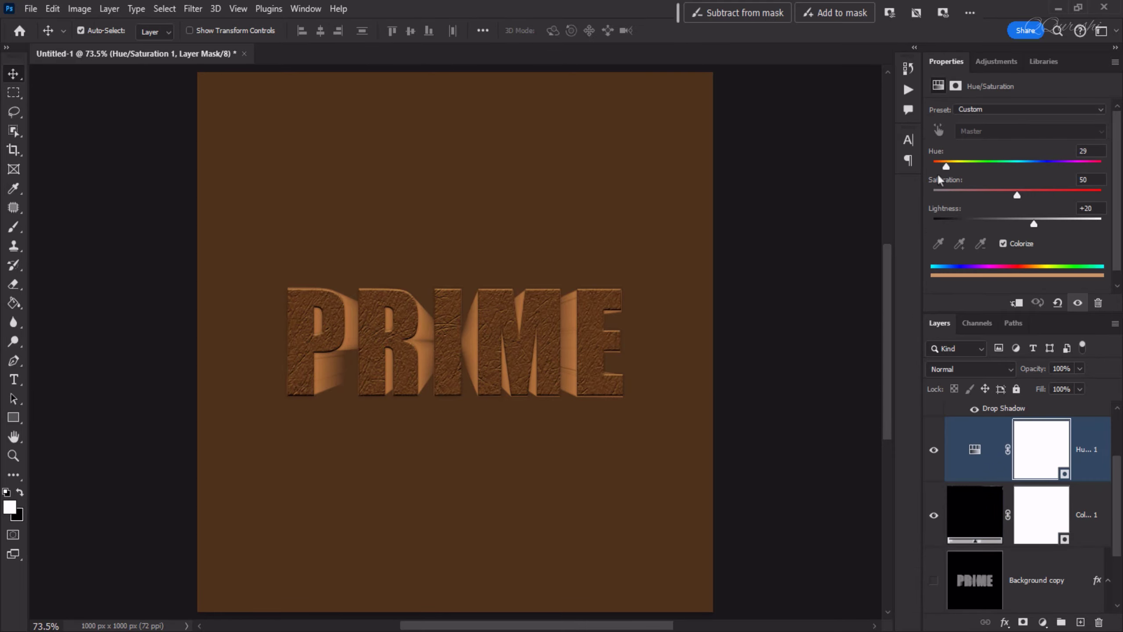
pyautogui.moveTo(946, 167); pyautogui.dragTo(1045, 168)
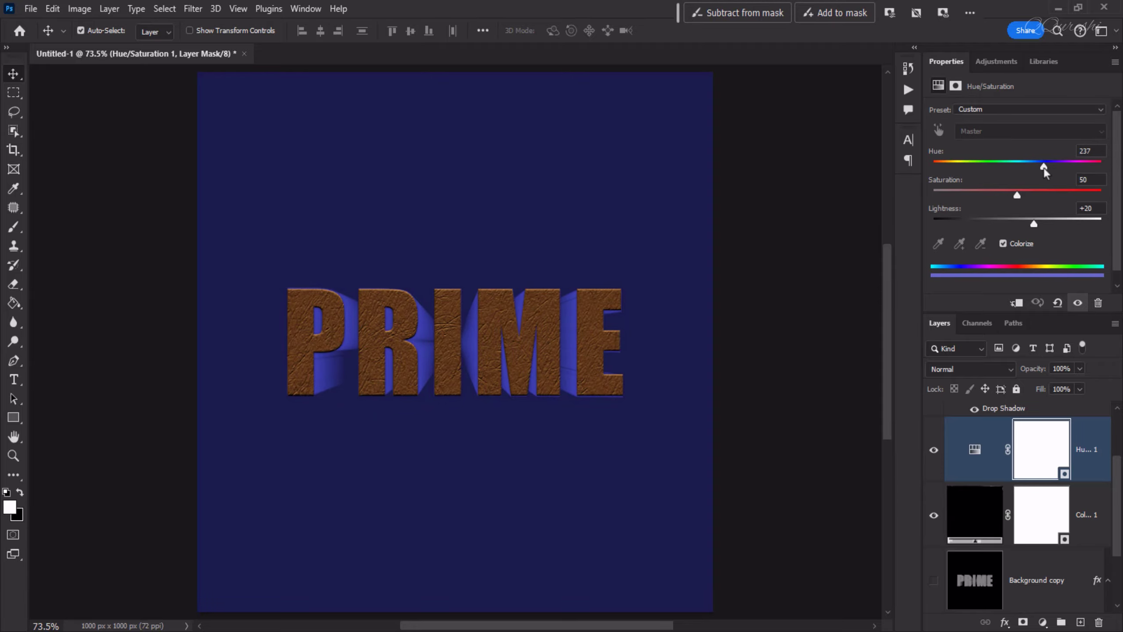
# Change the PRIME text colour to the dark blue #1a1d4d sampled from the canvas background
pyautogui.hotkey('alt', ']')
pyautogui.click(1044, 222)
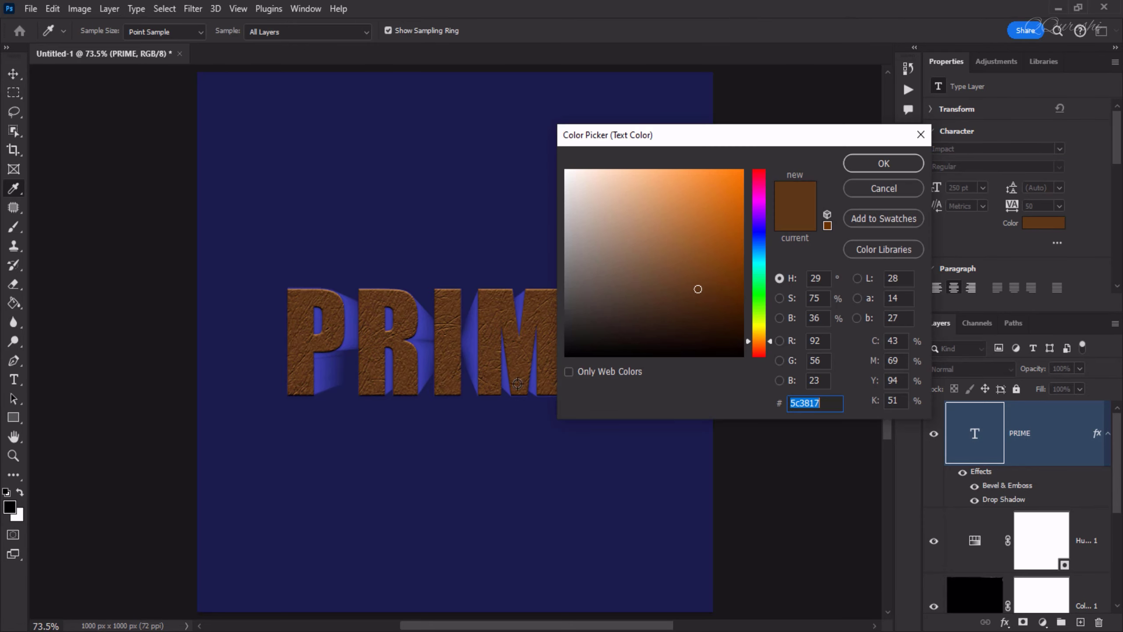
pyautogui.click(424, 189)
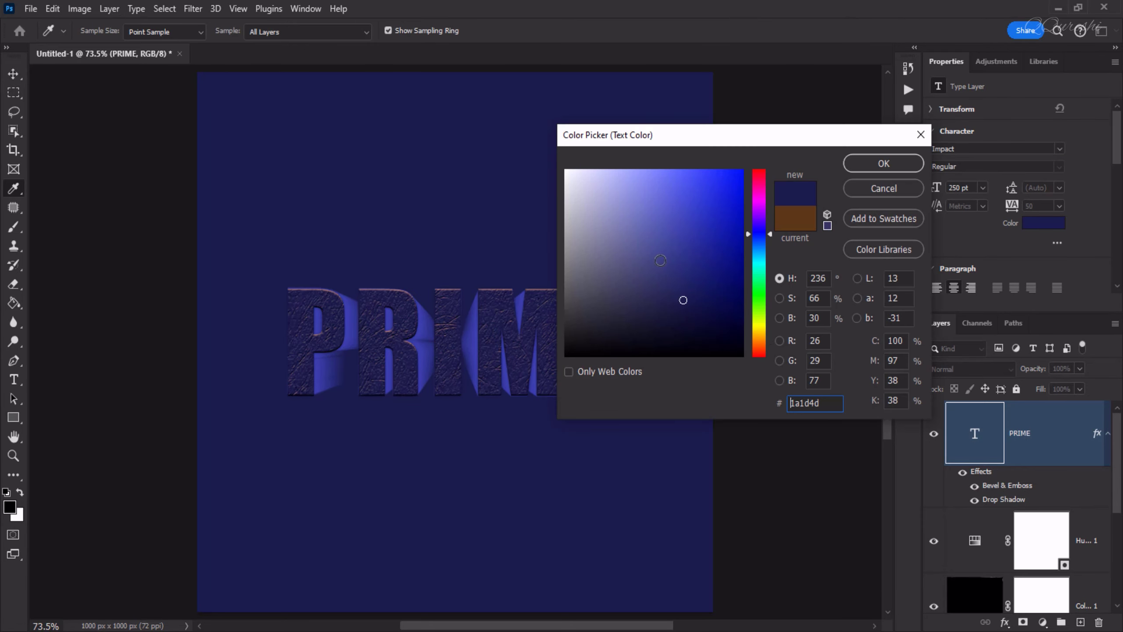
pyautogui.click(894, 170)
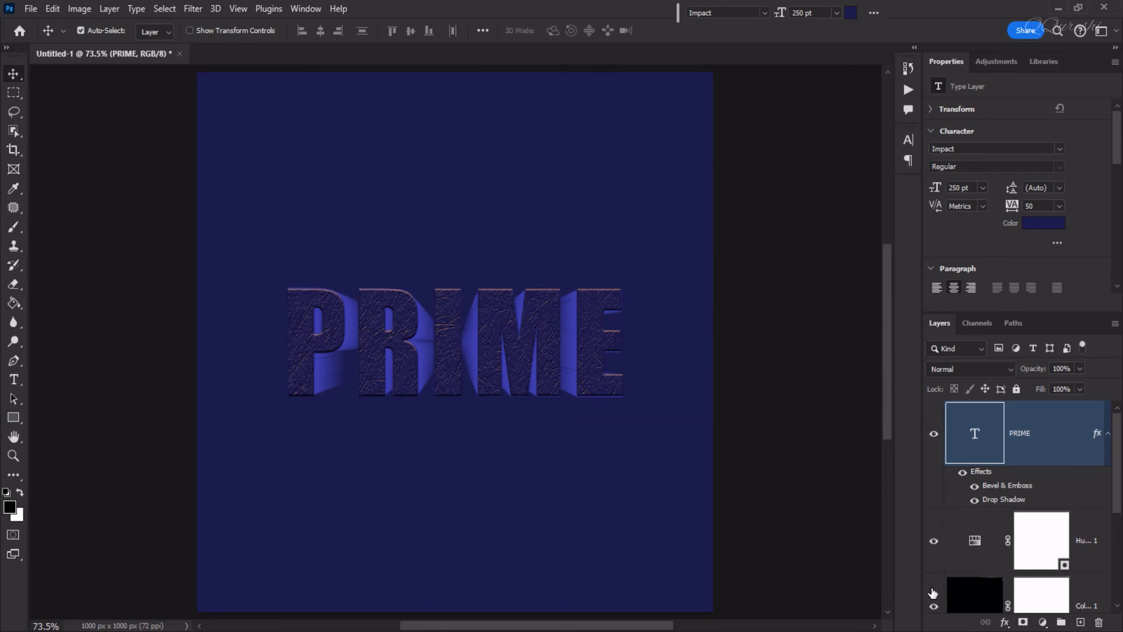
# Set the PRIME layer's Bevel & Emboss highlight colour to the lighter blue #4c5199 and add a Satin effect
pyautogui.doubleClick(1097, 434)
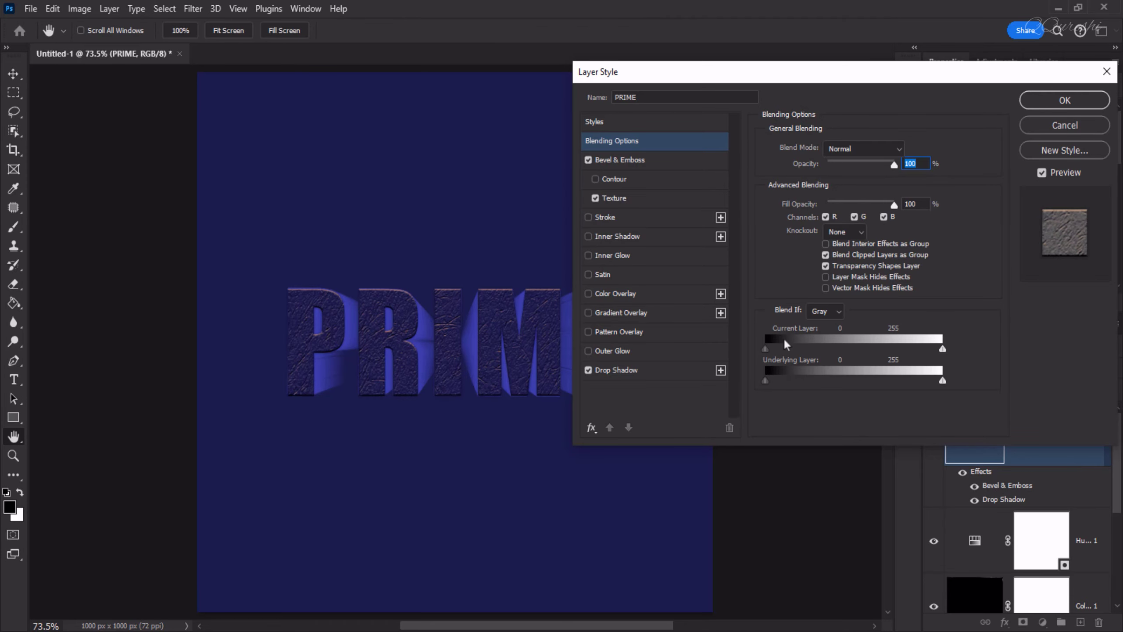
pyautogui.click(610, 162)
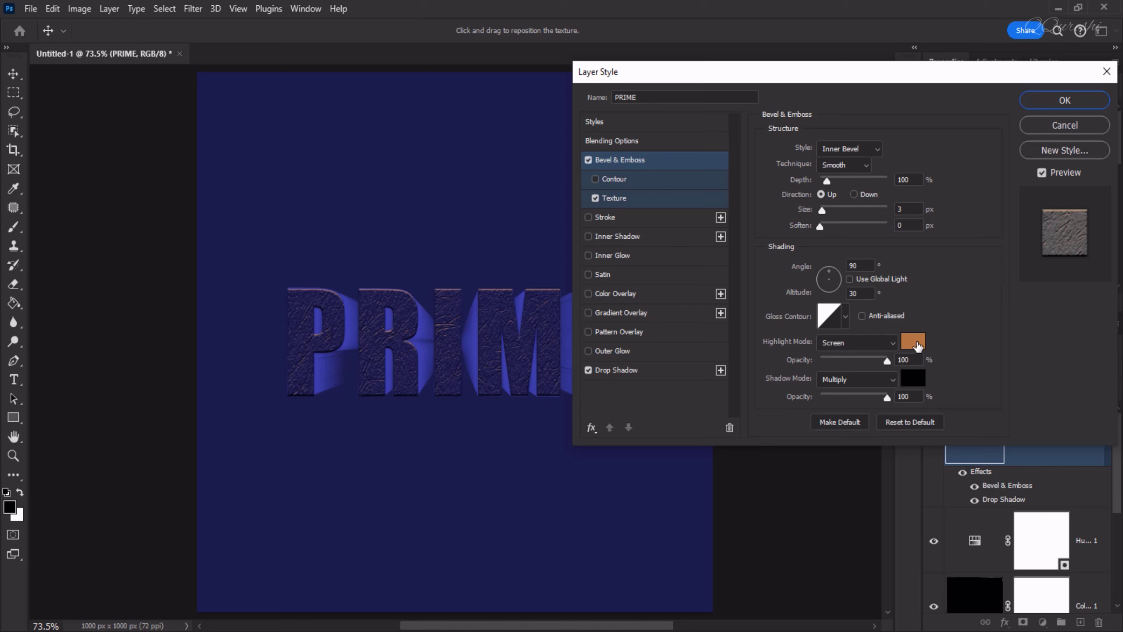
pyautogui.click(913, 341)
pyautogui.click(447, 228)
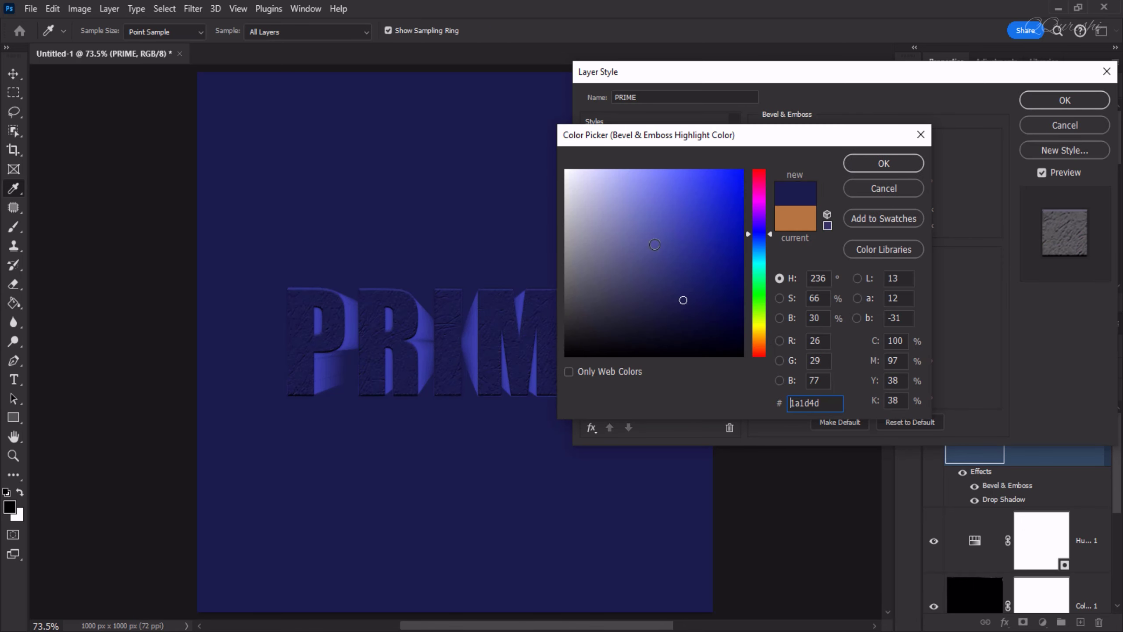
pyautogui.click(654, 244)
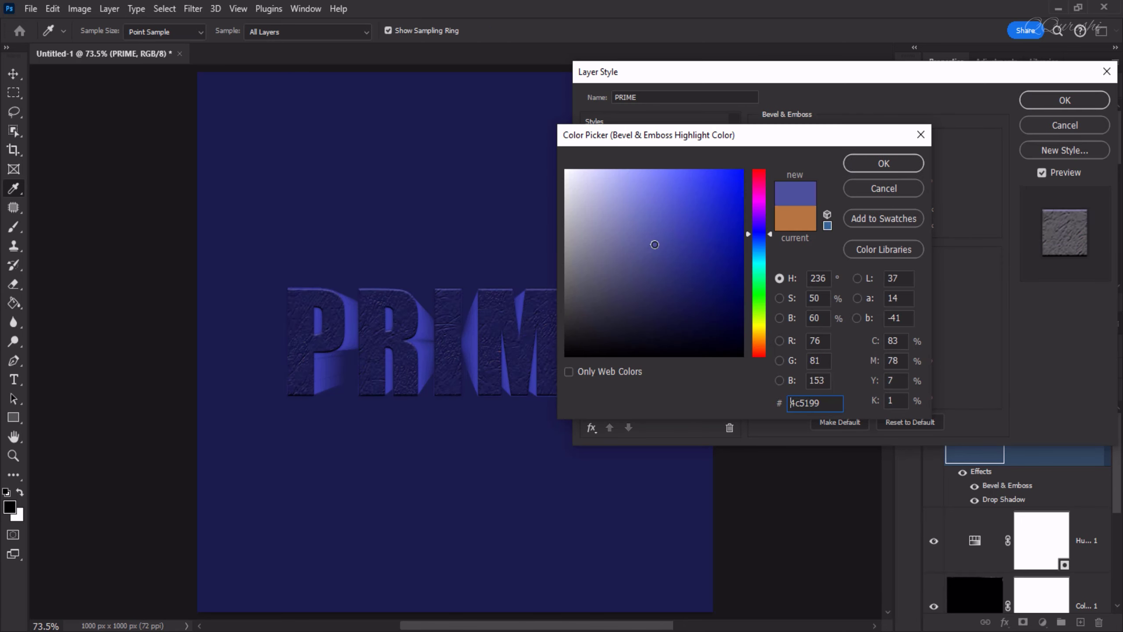
pyautogui.click(865, 164)
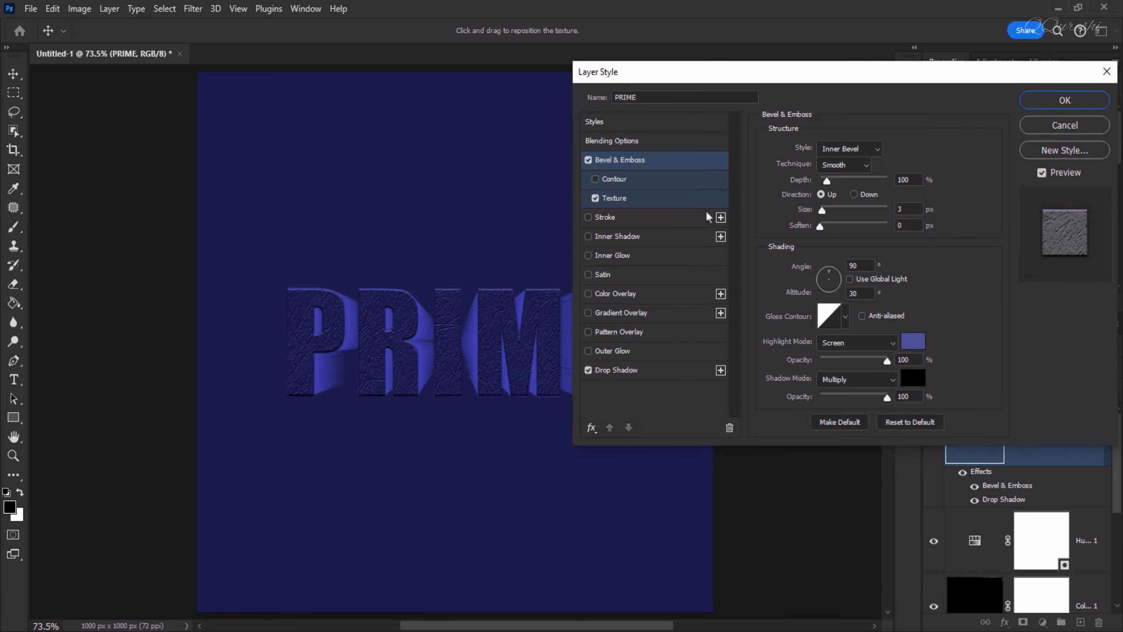
pyautogui.click(601, 273)
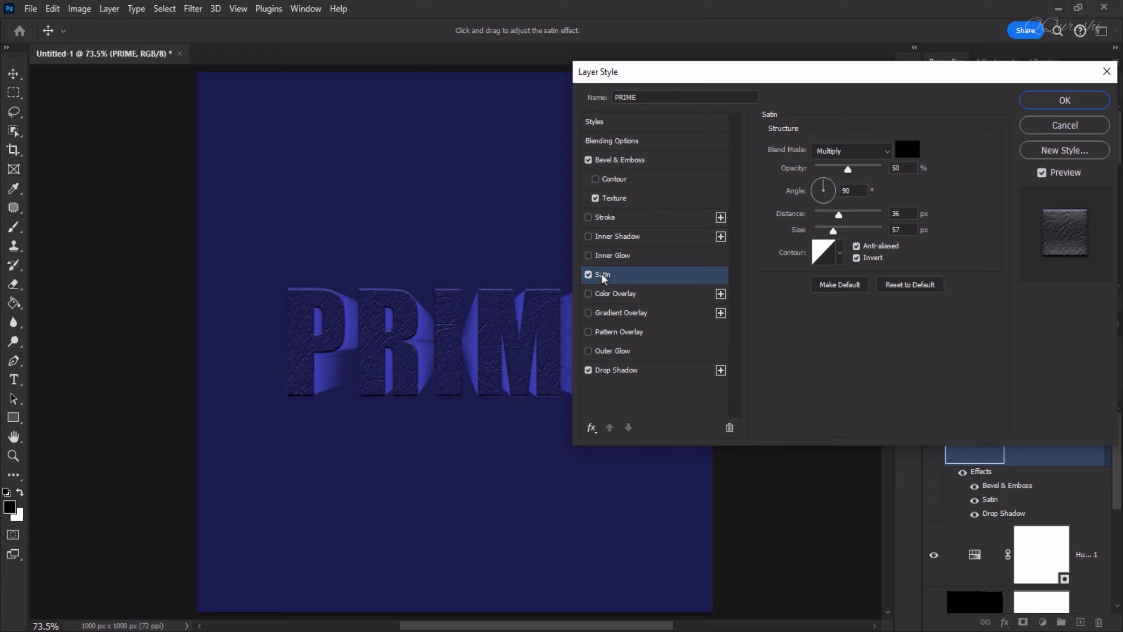
pyautogui.click(1035, 102)
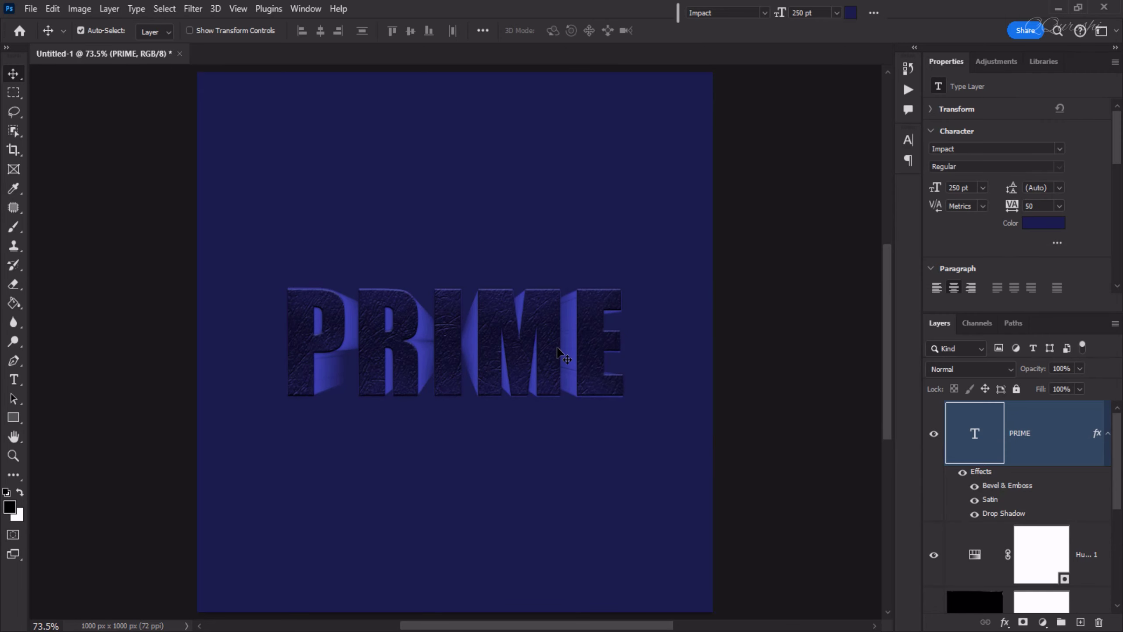
# Raise the lightness of the Hue/Saturation adjustment layer to +33
pyautogui.click(974, 557)
pyautogui.moveTo(1035, 223); pyautogui.dragTo(1040, 224)
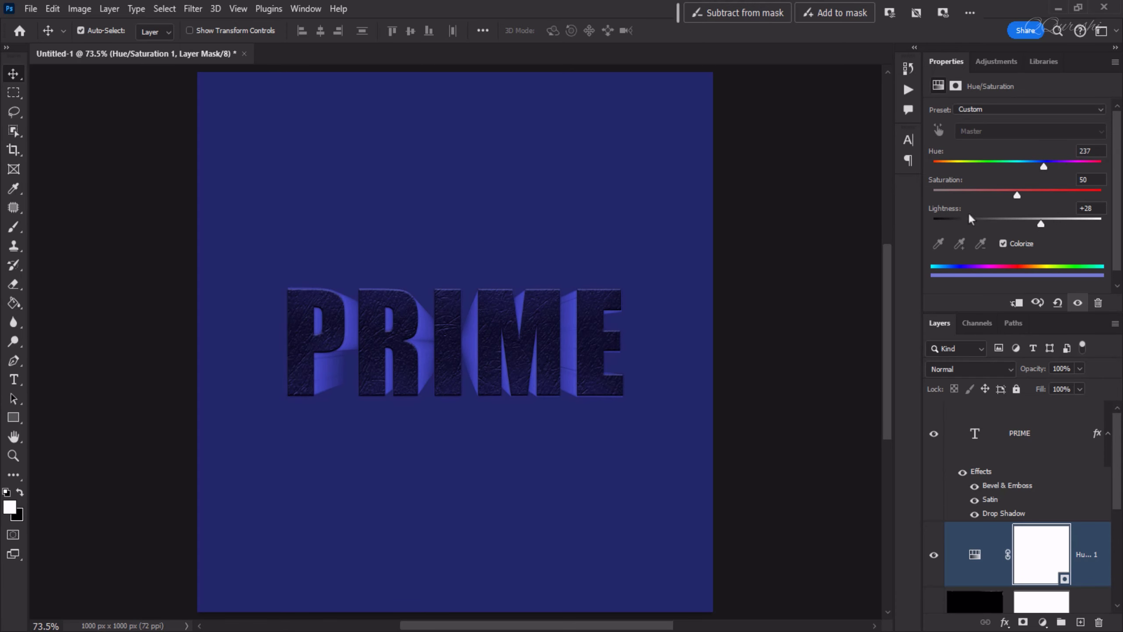
pyautogui.moveTo(1041, 225)
pyautogui.mouseDown()
pyautogui.moveTo(1062, 225)
pyautogui.moveTo(1022, 224)
pyautogui.moveTo(1044, 224)
pyautogui.mouseUp()
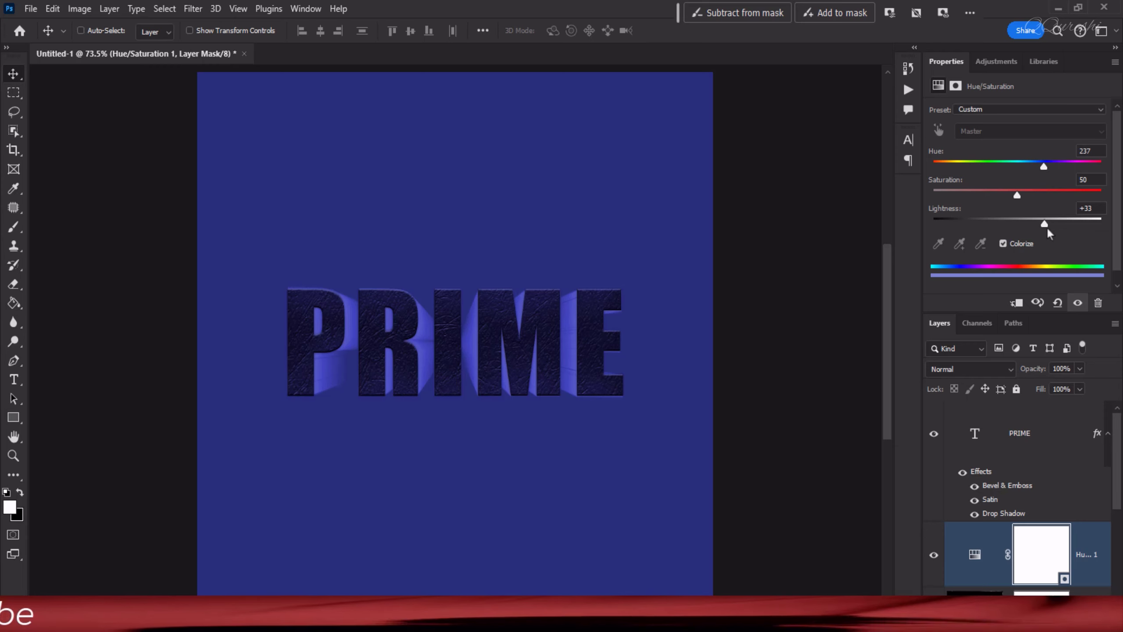
pyautogui.hotkey('ctrl', '1')
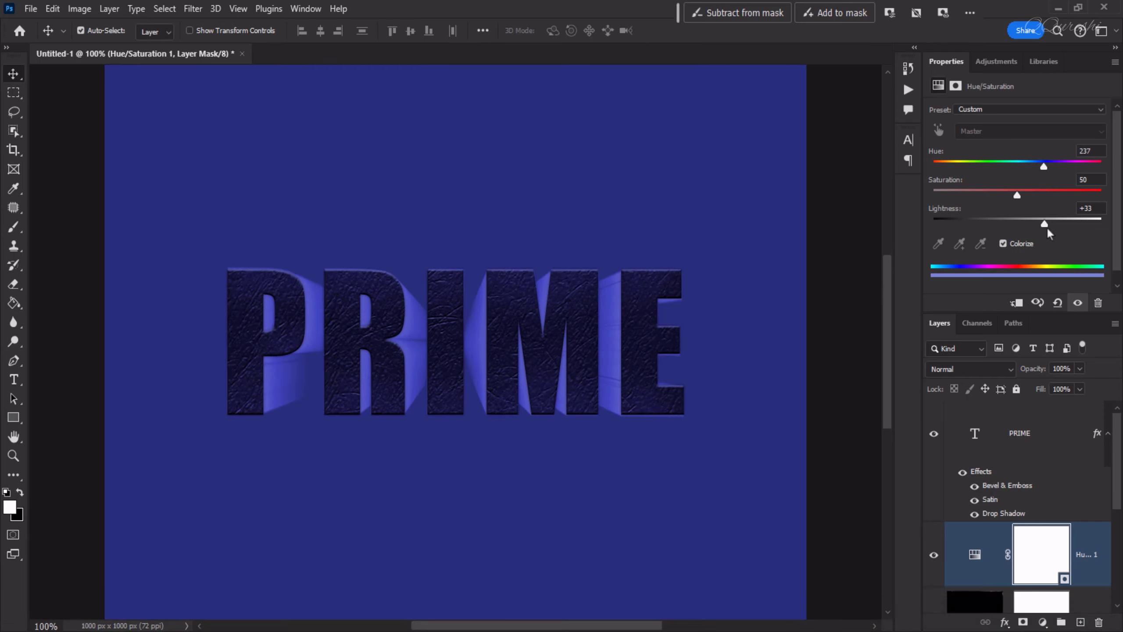